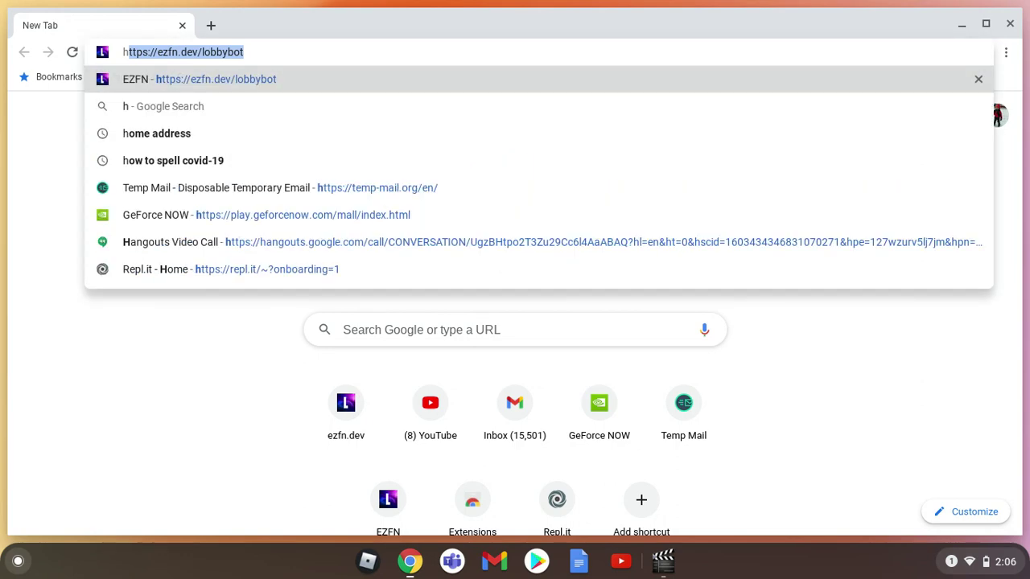
pyautogui.write('tt')
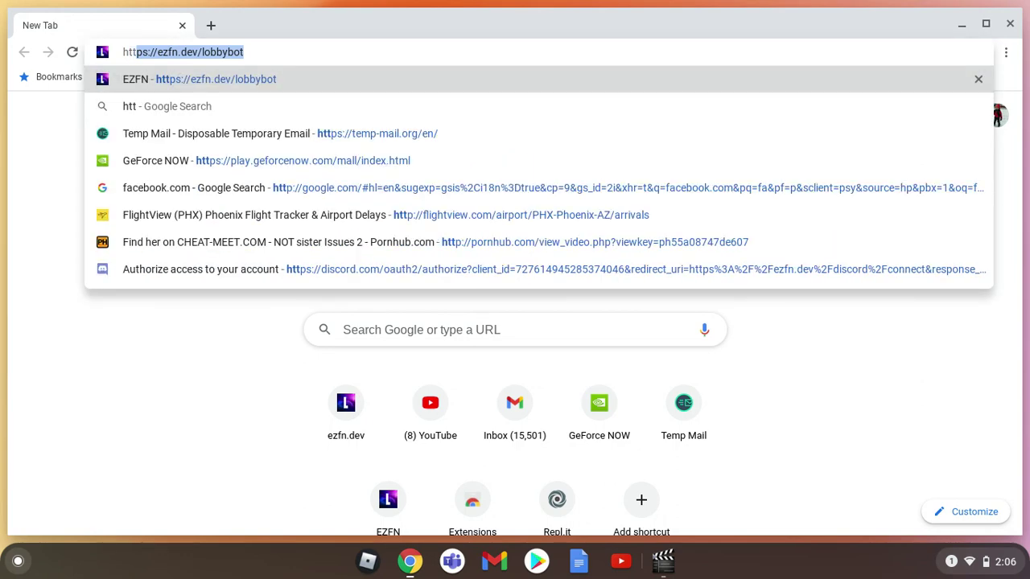
pyautogui.press('Return')
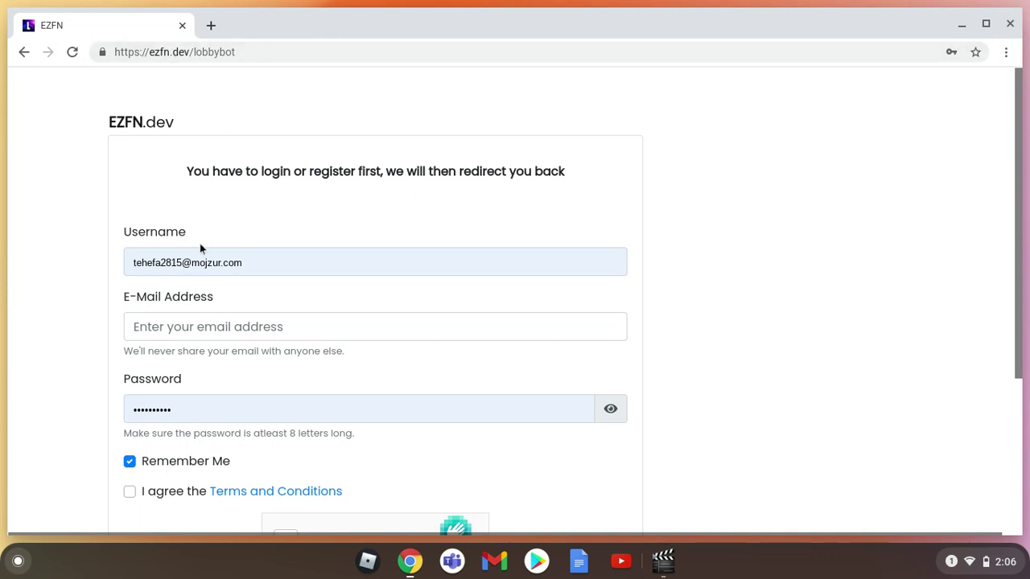
# - Clear the prefilled username and password from the EZFN registration form
pyautogui.click(246, 272)
pyautogui.press('BackSpace')
pyautogui.press('BackSpace')
pyautogui.press('BackSpace')
pyautogui.press('BackSpace')
pyautogui.press('BackSpace')
pyautogui.press('BackSpace')
pyautogui.press('BackSpace')
pyautogui.press('BackSpace')
pyautogui.press('BackSpace')
pyautogui.press('BackSpace')
pyautogui.press('BackSpace')
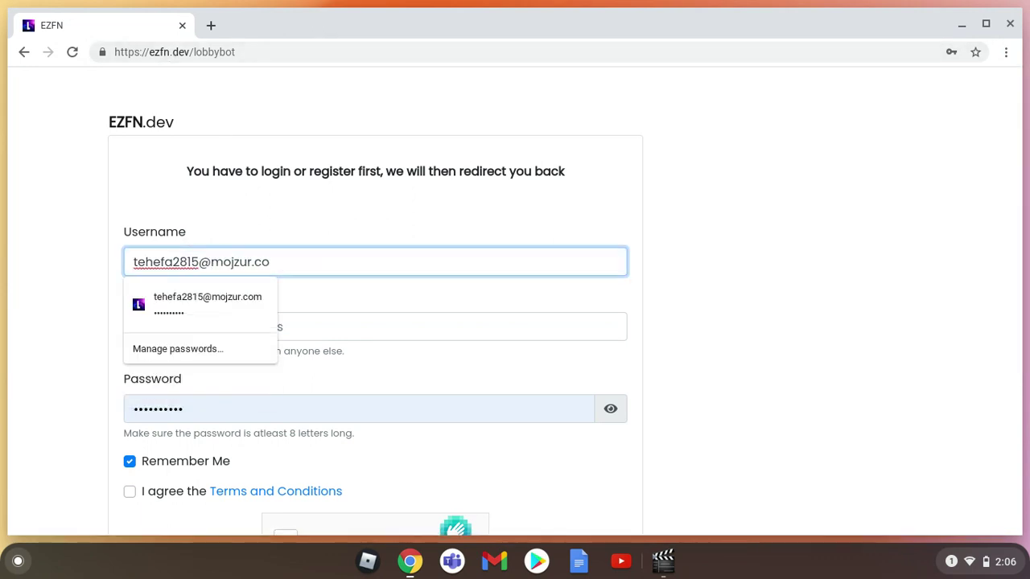
pyautogui.press('BackSpace')
pyautogui.press('BackSpace')
pyautogui.press('BackSpace')
pyautogui.press('BackSpace')
pyautogui.press('BackSpace')
pyautogui.press('BackSpace')
pyautogui.press('BackSpace')
pyautogui.press('BackSpace')
pyautogui.press('BackSpace')
pyautogui.press('BackSpace')
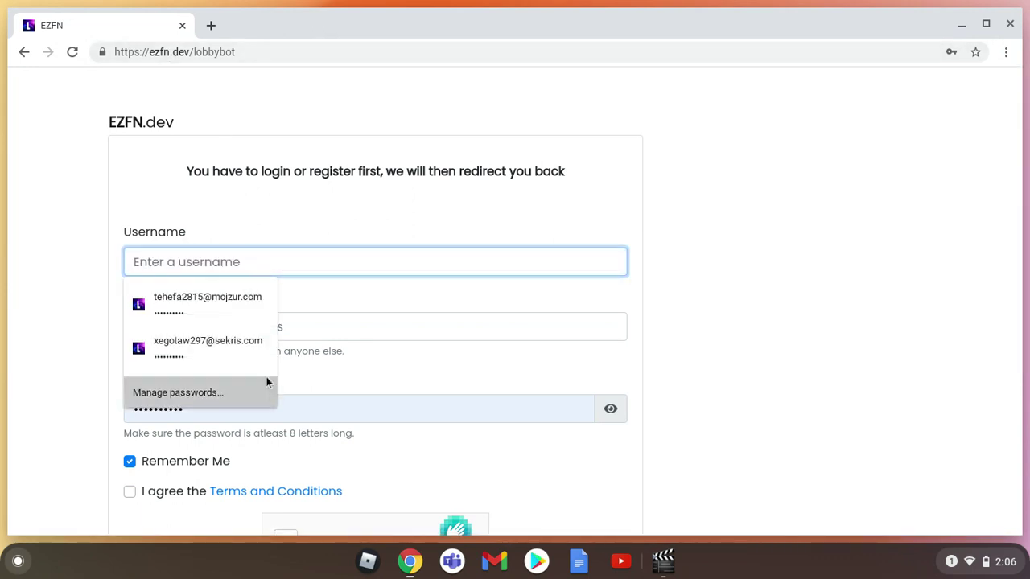
pyautogui.click(284, 420)
pyautogui.press('BackSpace')
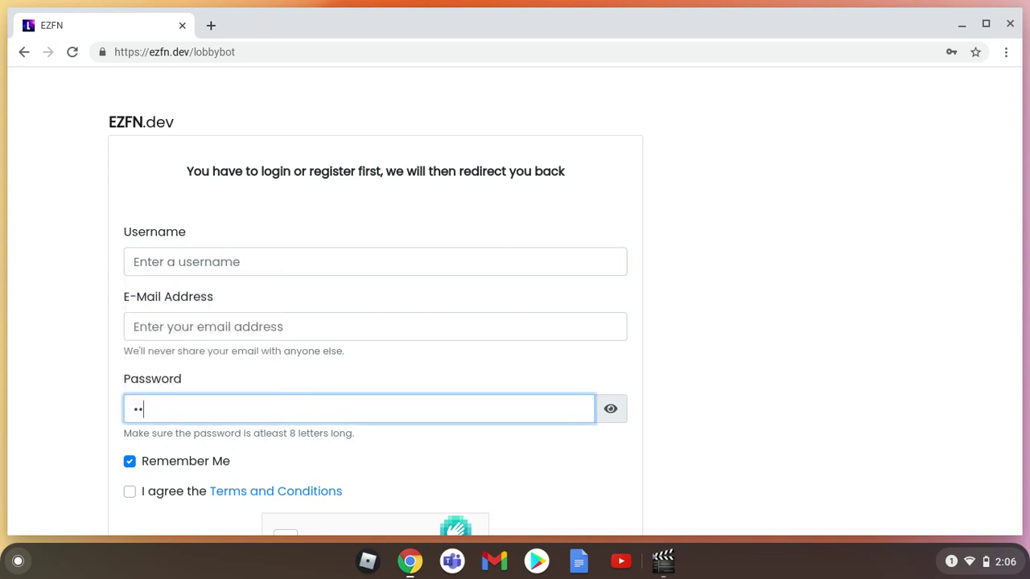
pyautogui.press('BackSpace')
pyautogui.press('BackSpace')
pyautogui.press('BackSpace')
# - Paste the copied e-mail address into the registration form's E-Mail Address field
pyautogui.click(347, 326)
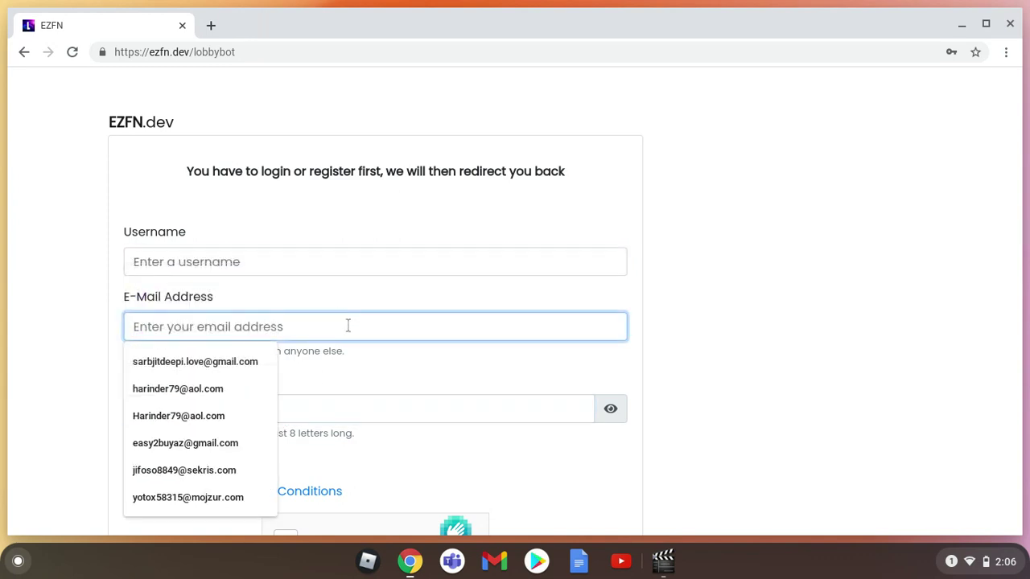
pyautogui.rightClick(347, 326)
pyautogui.click(375, 185)
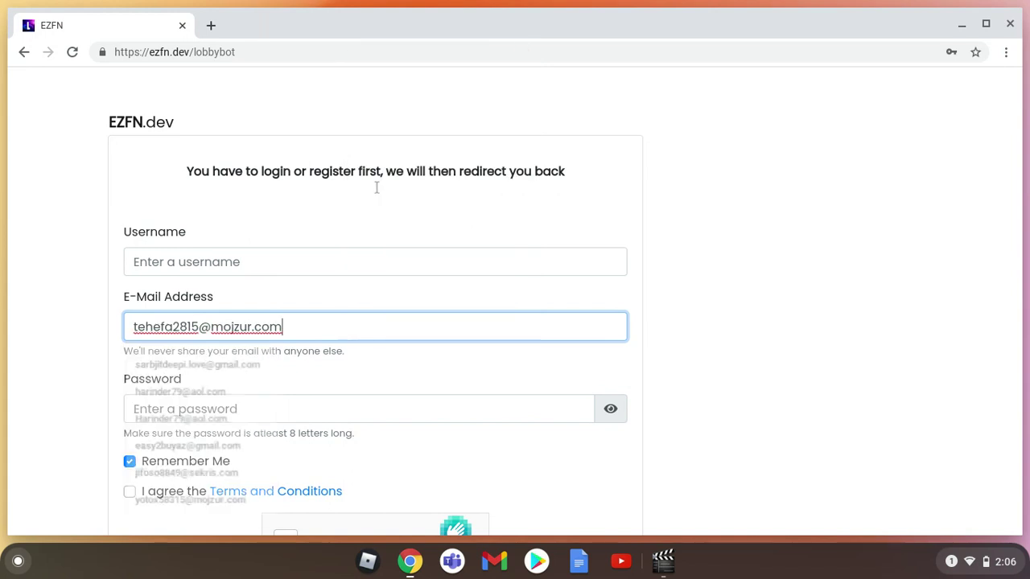
pyautogui.click(255, 407)
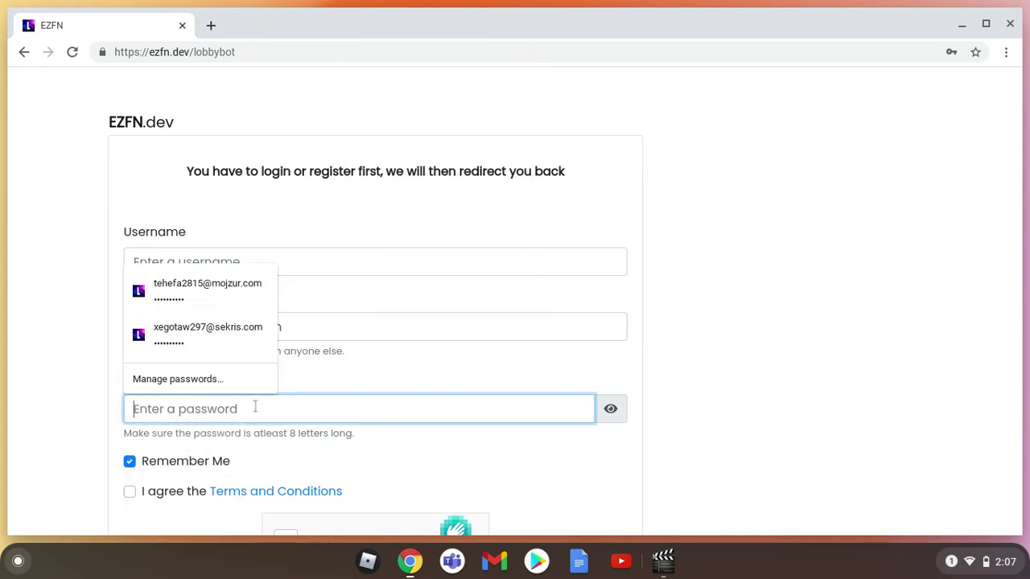
pyautogui.click(320, 325)
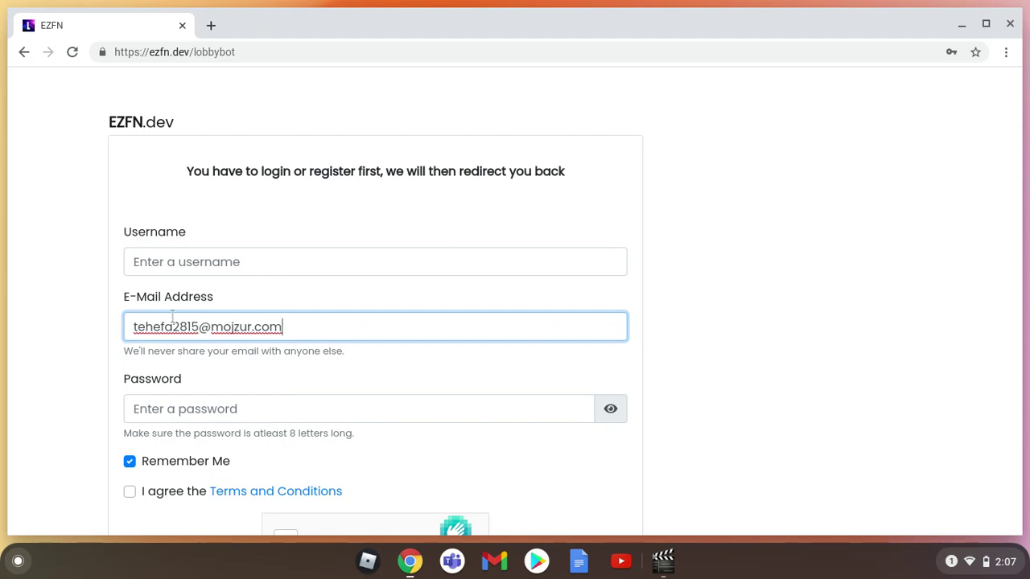
# - Search the web for "temp mail" in a new tab, open temp-mail.org and copy the temporary e-mail address
pyautogui.click(210, 25)
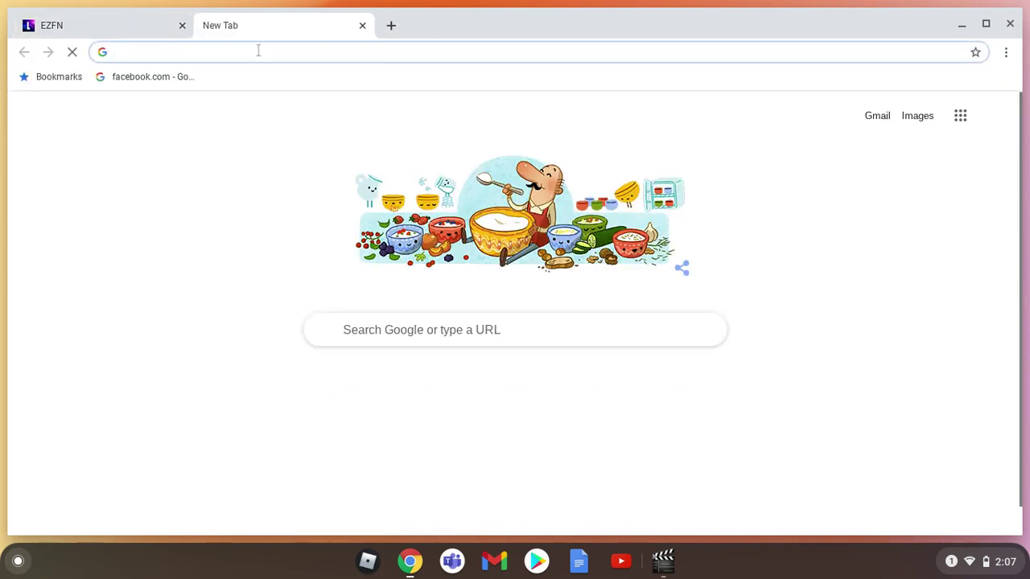
pyautogui.write('tem')
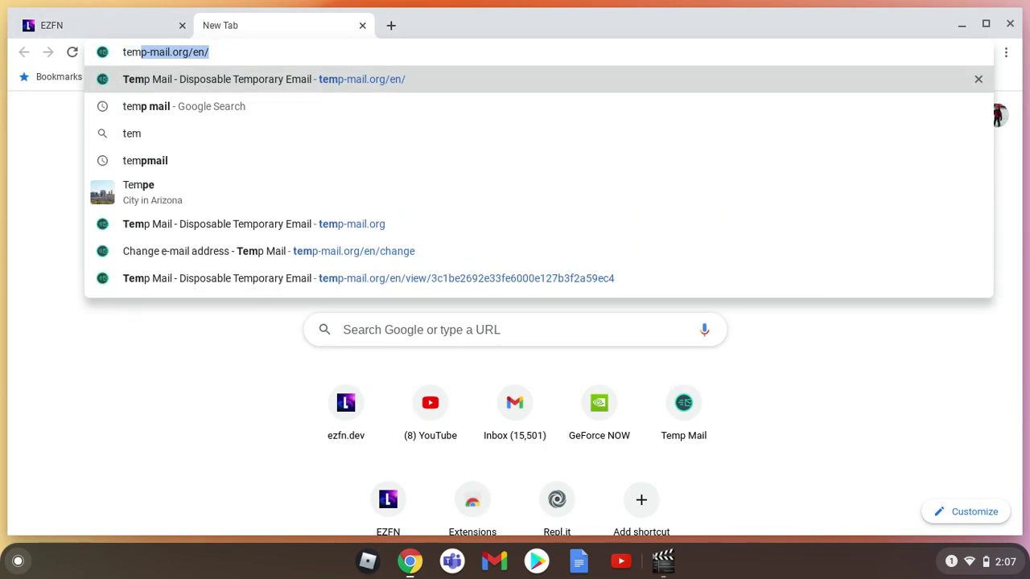
pyautogui.write('p mail')
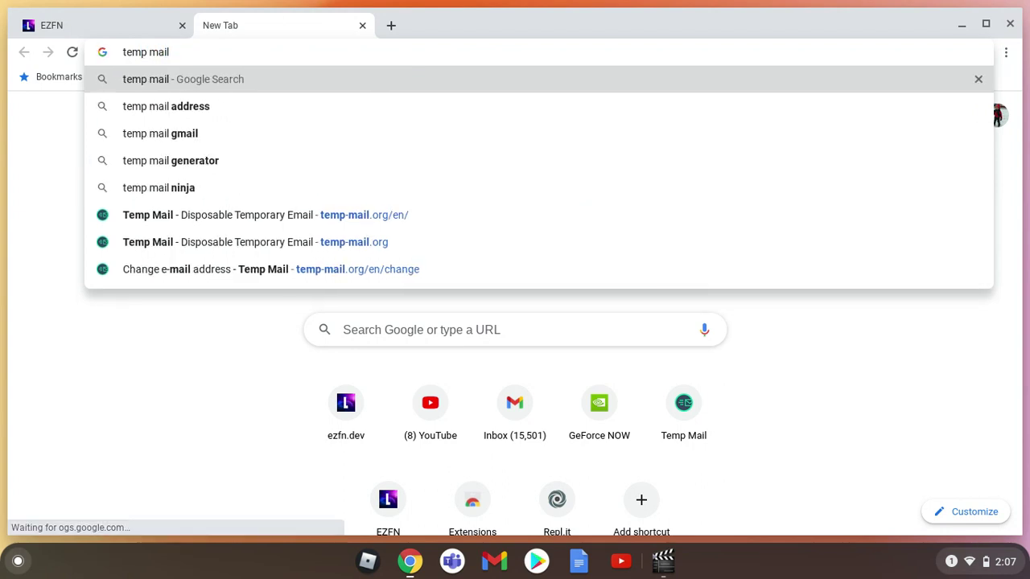
pyautogui.press('Return')
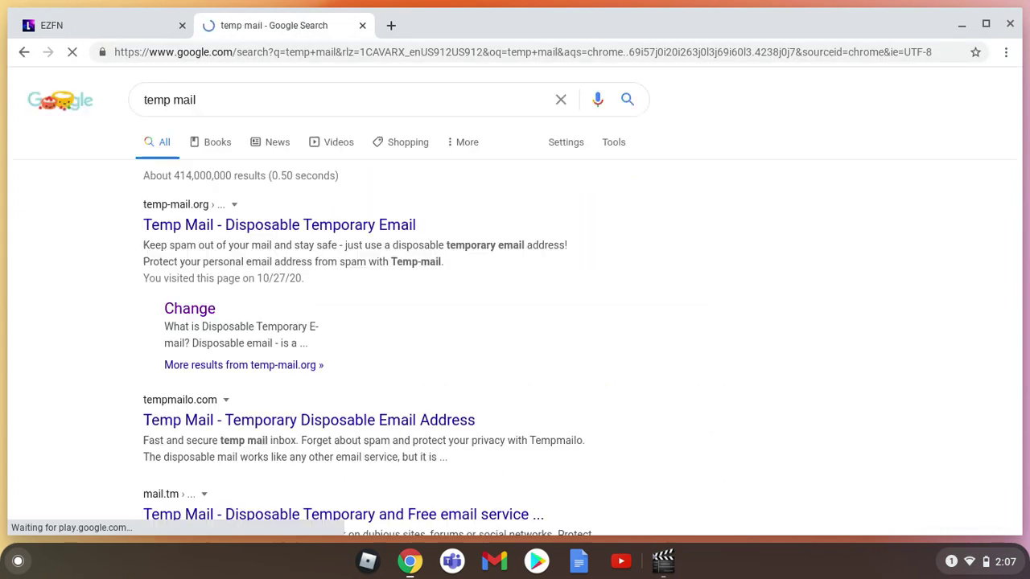
pyautogui.click(220, 225)
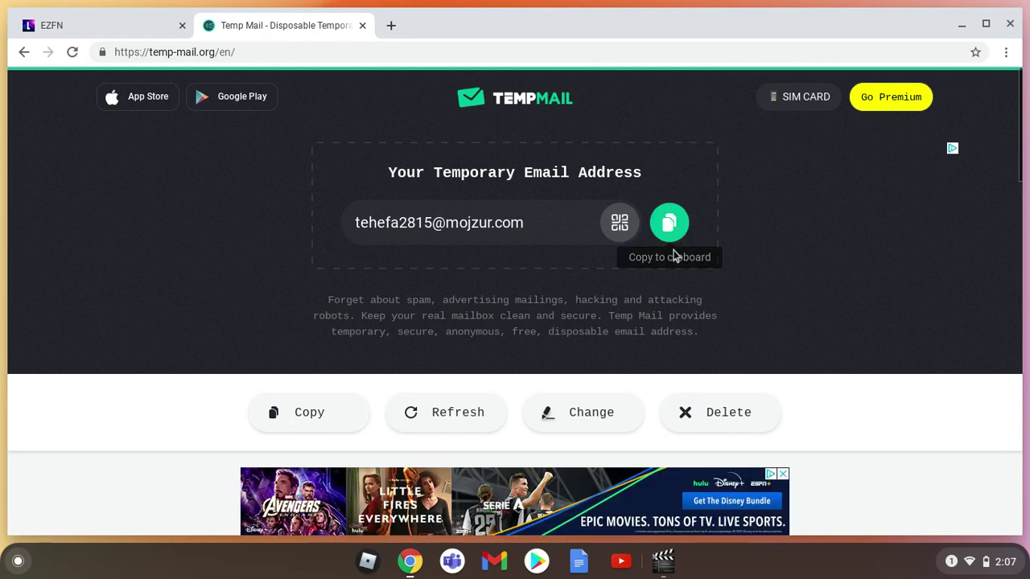
pyautogui.click(670, 223)
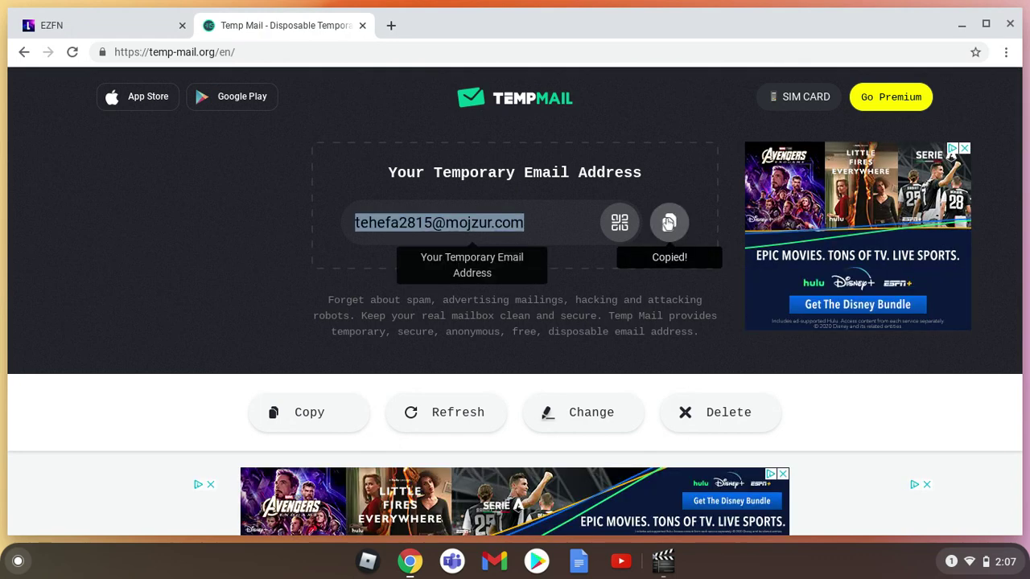
# - Return to the EZFN registration form, enter the account password and agree to the Terms and Conditions
pyautogui.click(110, 26)
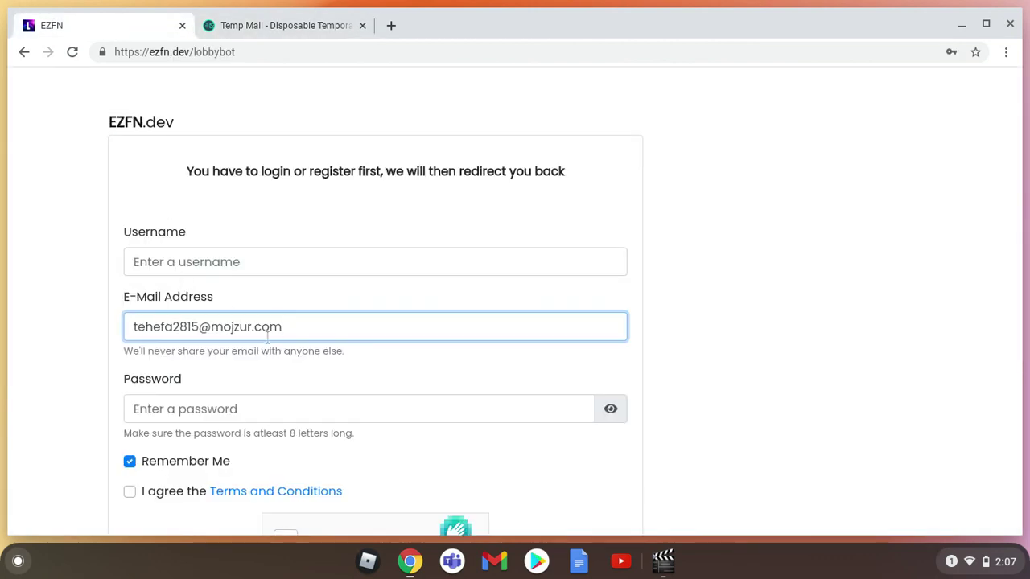
pyautogui.click(243, 408)
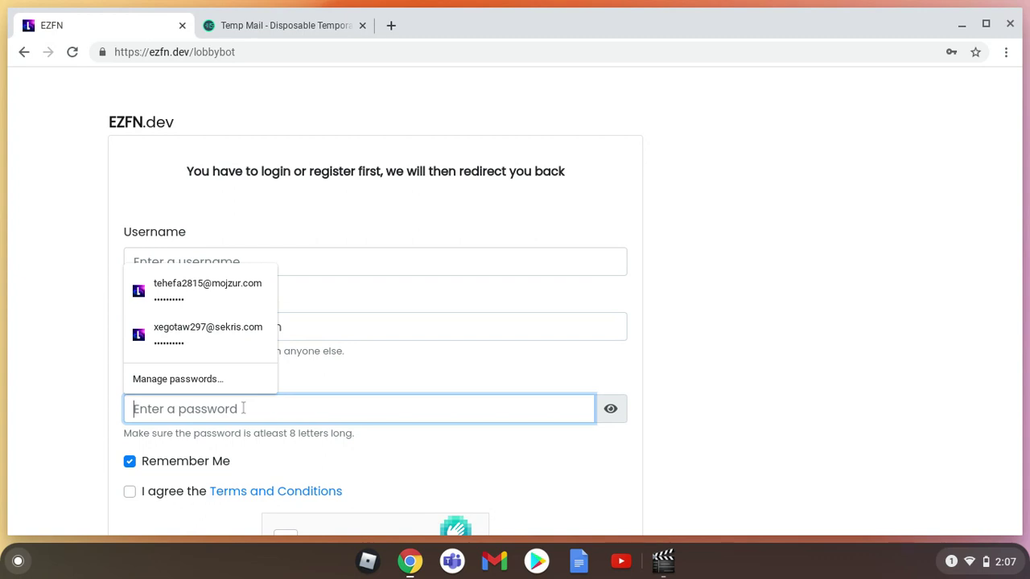
pyautogui.write('a')
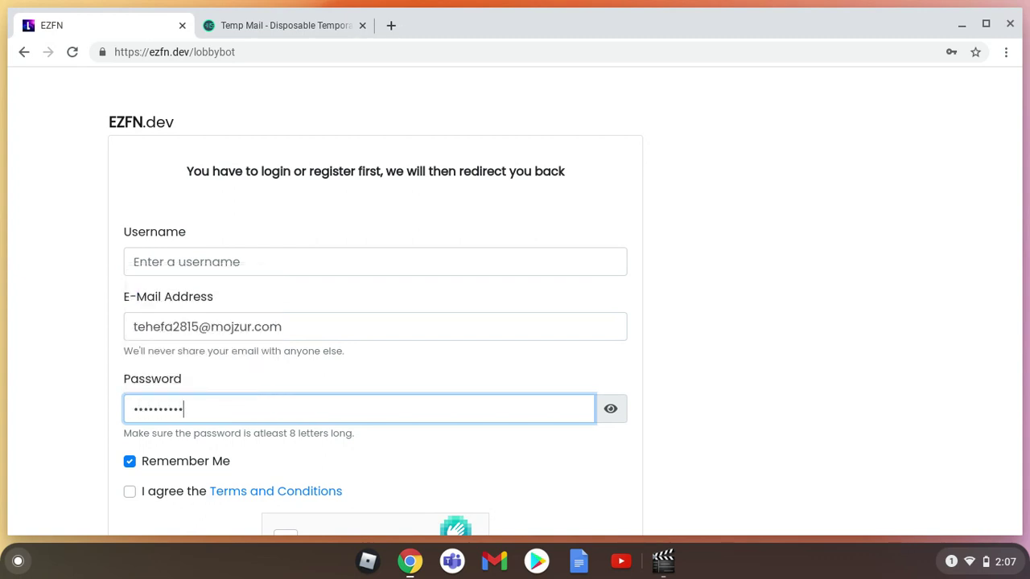
pyautogui.click(129, 483)
pyautogui.click(127, 489)
# - Complete the hCaptcha check by selecting the three bicycle images and try to sign up
pyautogui.scroll(-3, 253, 328)
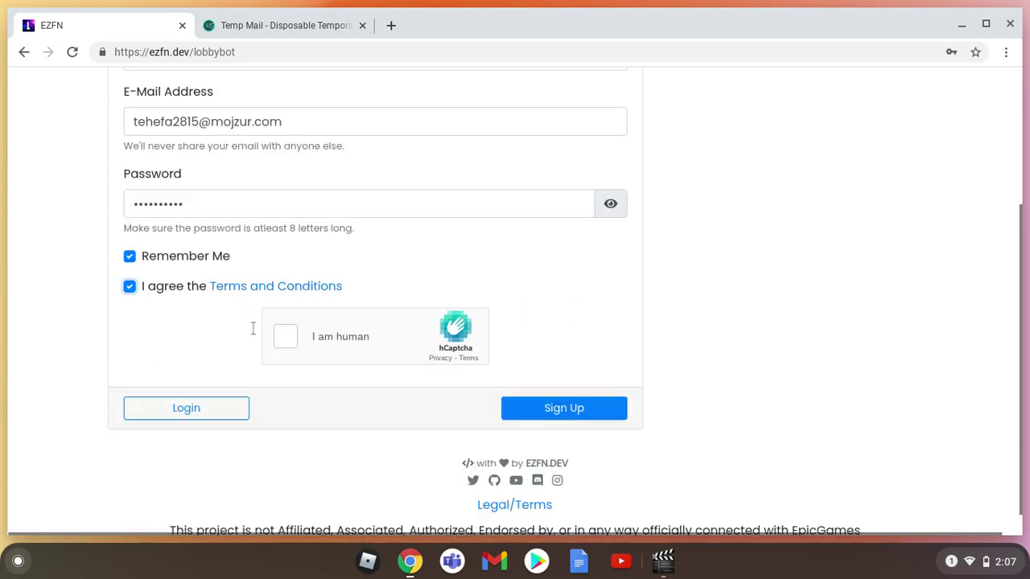
pyautogui.click(281, 320)
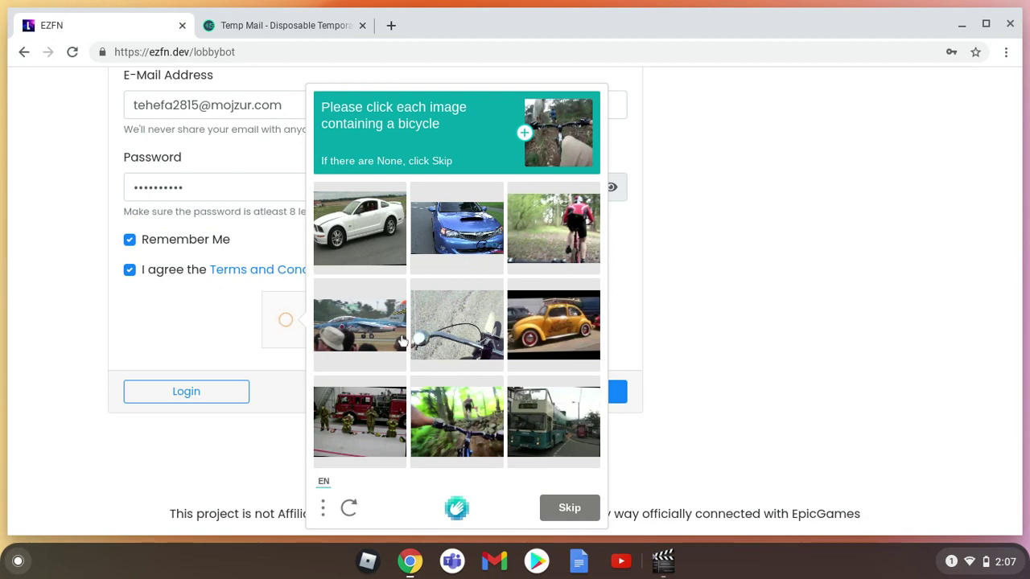
pyautogui.click(491, 430)
pyautogui.click(484, 355)
pyautogui.click(541, 225)
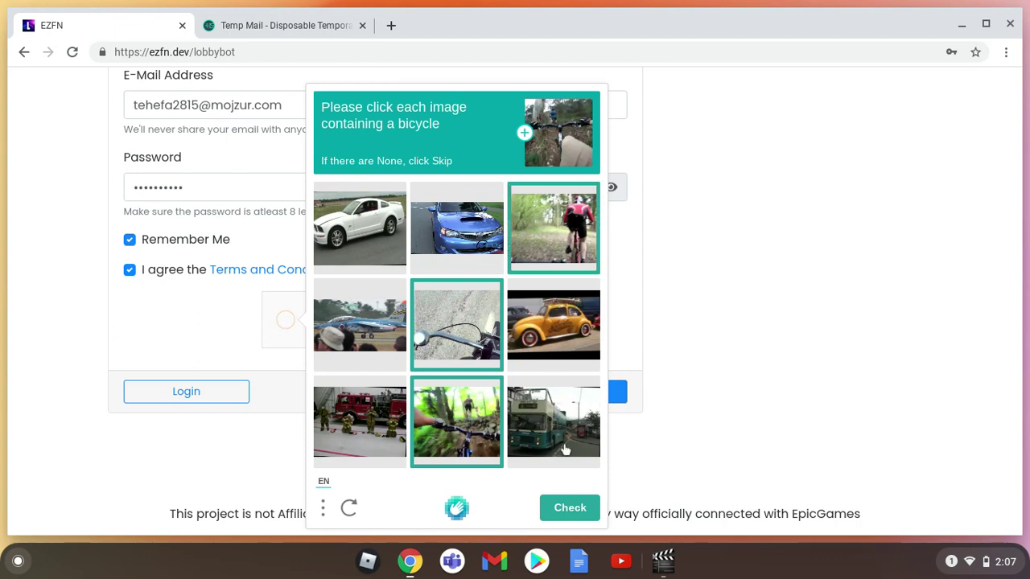
pyautogui.click(569, 508)
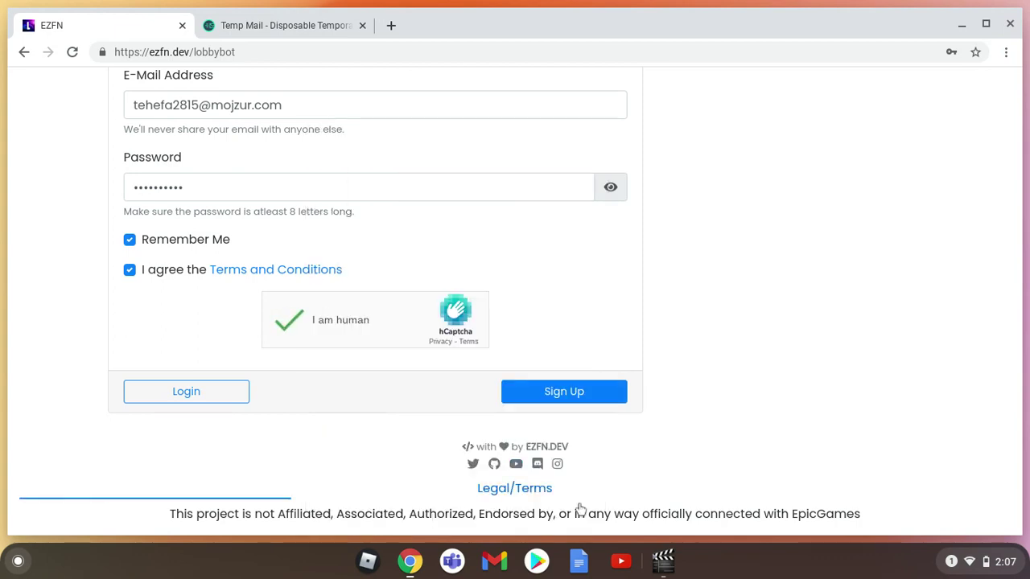
pyautogui.click(569, 399)
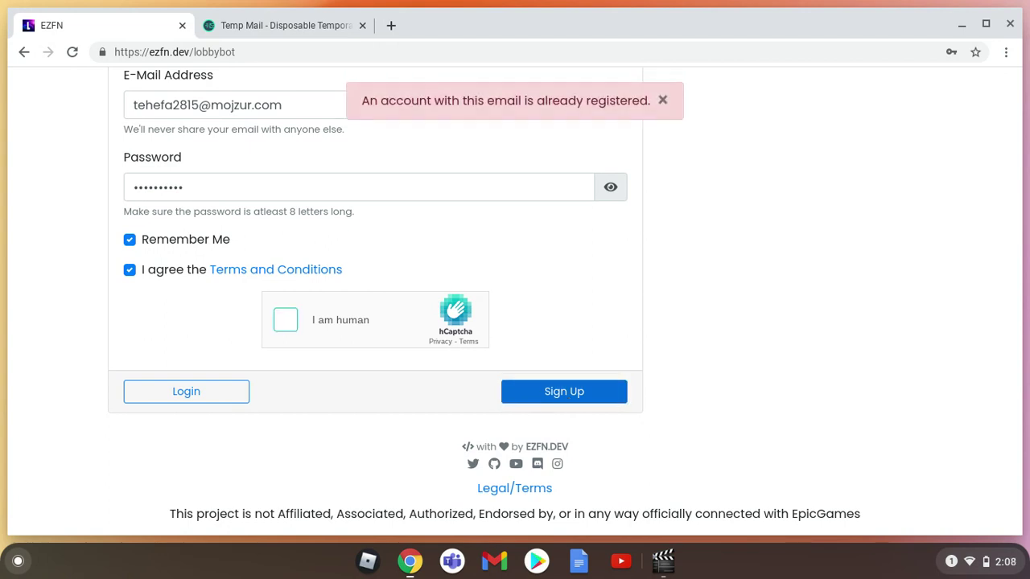
# - Delete the current address on Temp Mail to generate a new one and copy the new temporary e-mail address
pyautogui.click(254, 22)
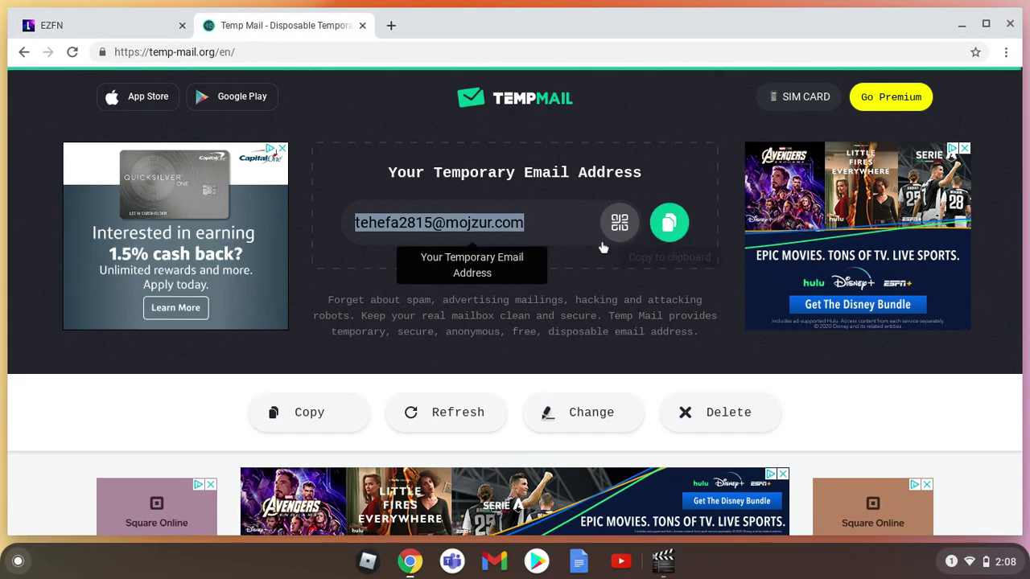
pyautogui.scroll(-2, 499, 257)
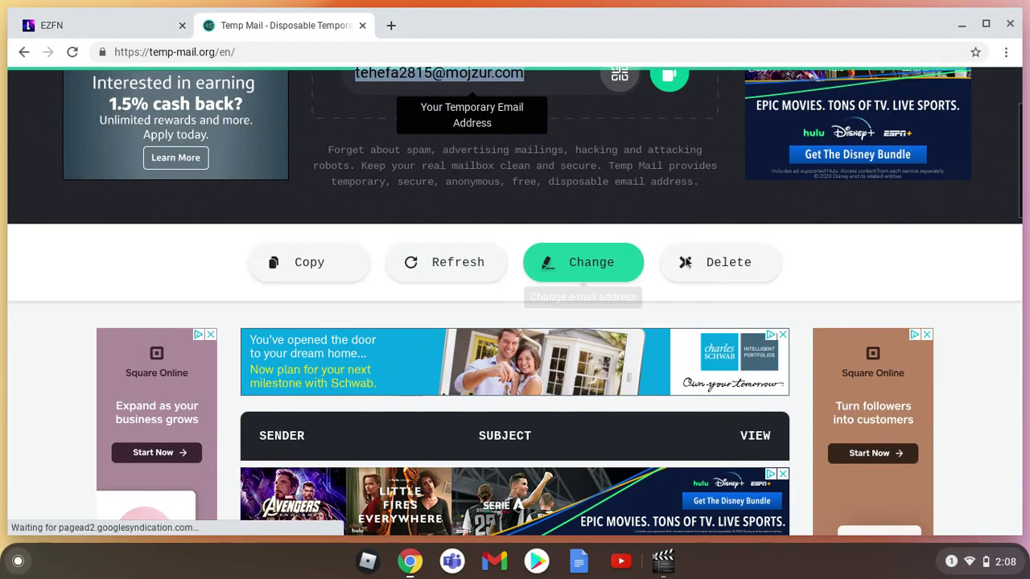
pyautogui.click(687, 262)
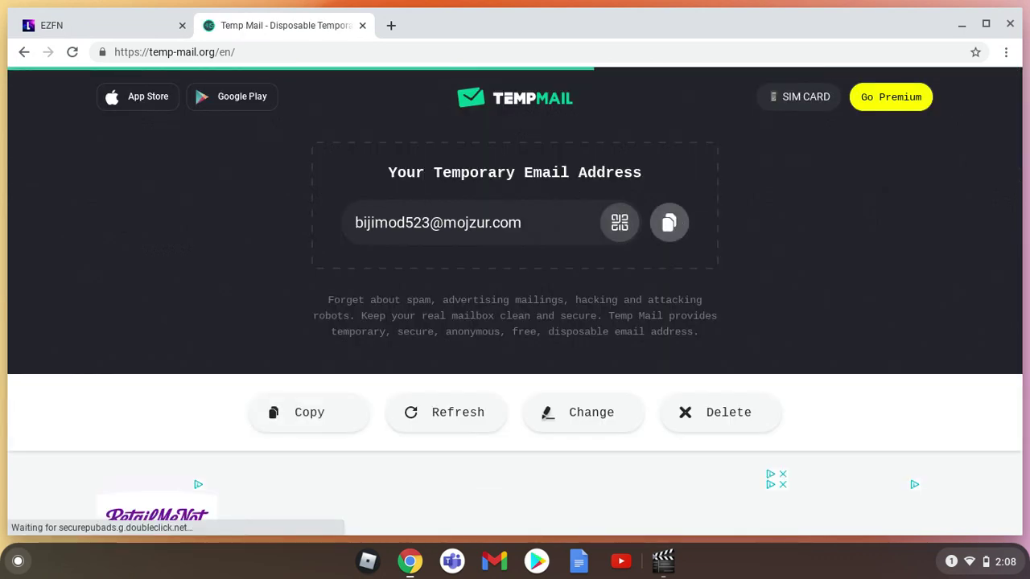
pyautogui.click(667, 233)
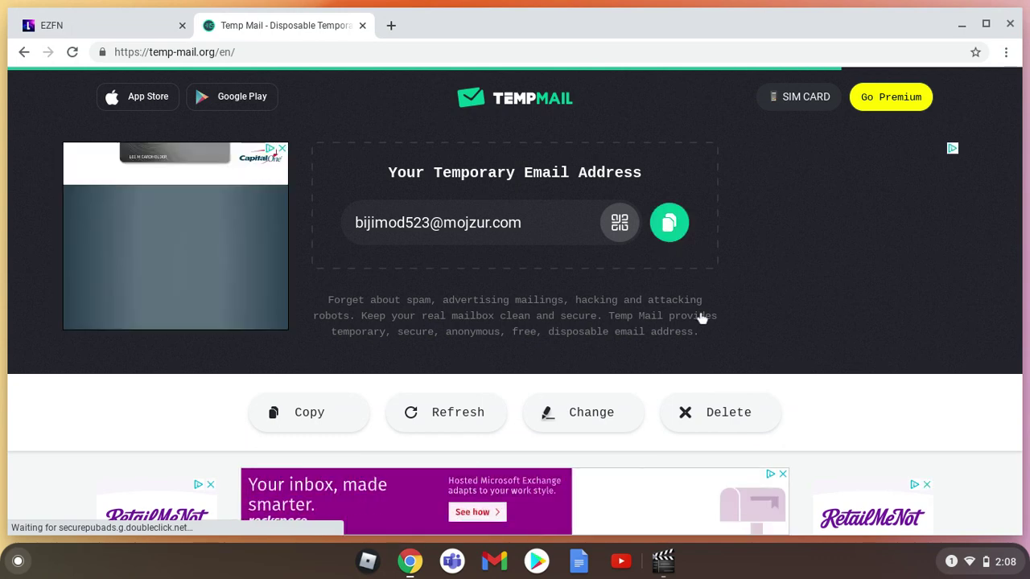
pyautogui.click(670, 223)
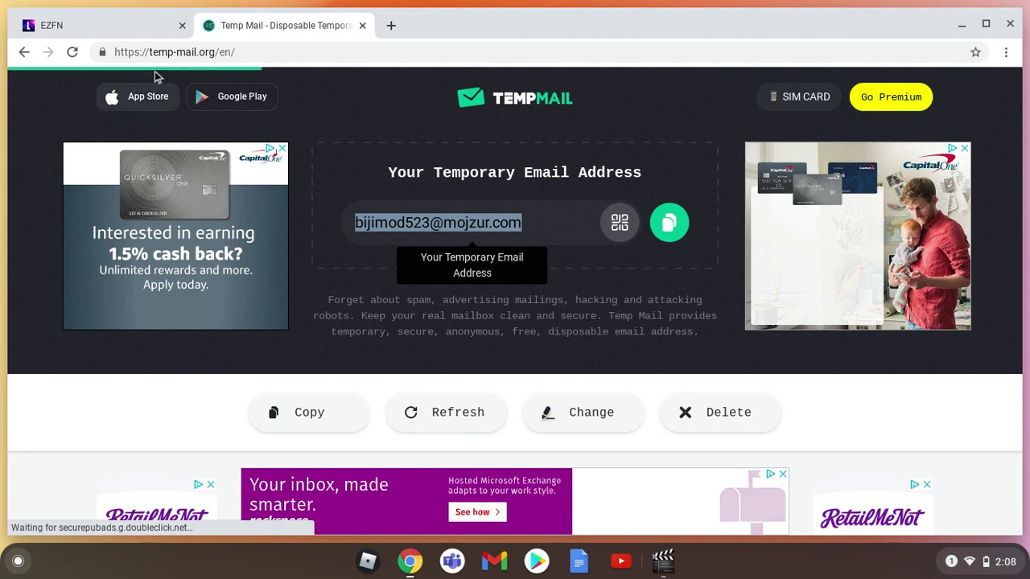
# - Replace the e-mail address in the EZFN registration form with the newly copied temporary address
pyautogui.click(139, 30)
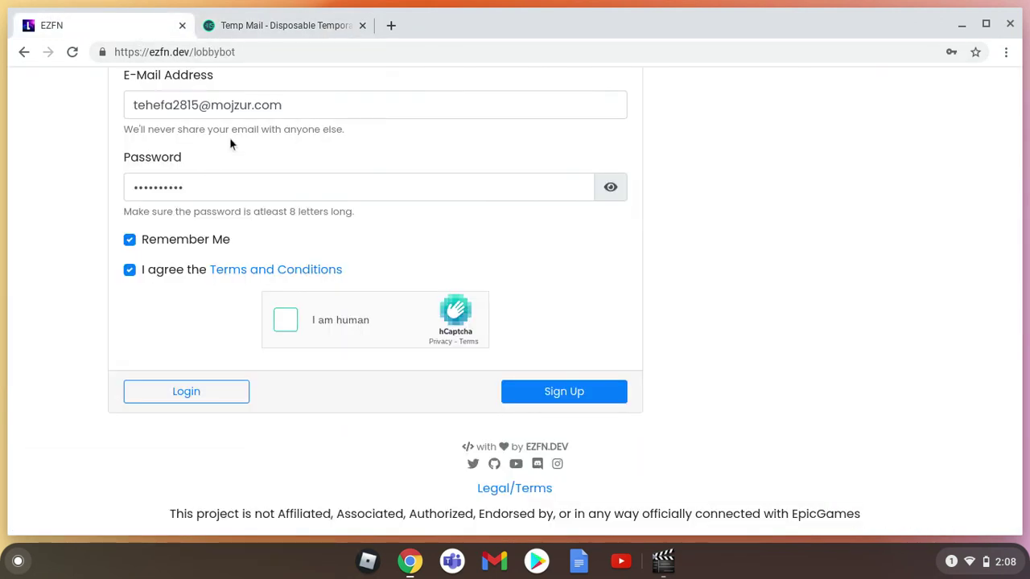
pyautogui.click(295, 105)
pyautogui.press('BackSpace')
pyautogui.press('BackSpace')
pyautogui.press('BackSpace')
pyautogui.press('BackSpace')
pyautogui.press('BackSpace')
pyautogui.press('BackSpace')
pyautogui.press('BackSpace')
pyautogui.press('BackSpace')
pyautogui.press('BackSpace')
pyautogui.press('BackSpace')
pyautogui.press('BackSpace')
pyautogui.press('BackSpace')
pyautogui.press('BackSpace')
pyautogui.press('BackSpace')
pyautogui.press('BackSpace')
pyautogui.press('BackSpace')
pyautogui.press('BackSpace')
pyautogui.rightClick(206, 118)
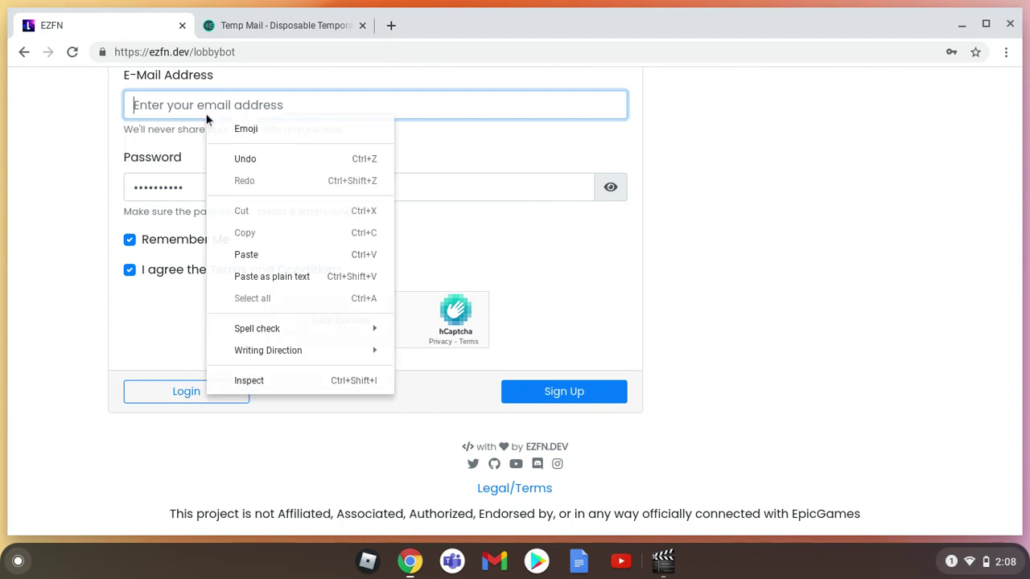
pyautogui.click(246, 251)
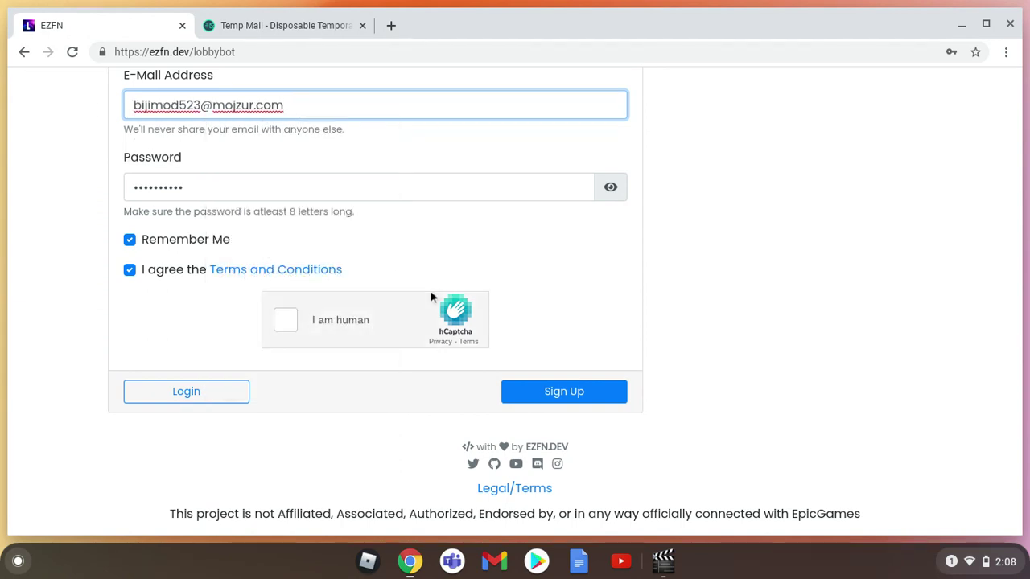
# - Complete the hCaptcha check by selecting the three car images and submit the EZFN sign-up
pyautogui.click(285, 321)
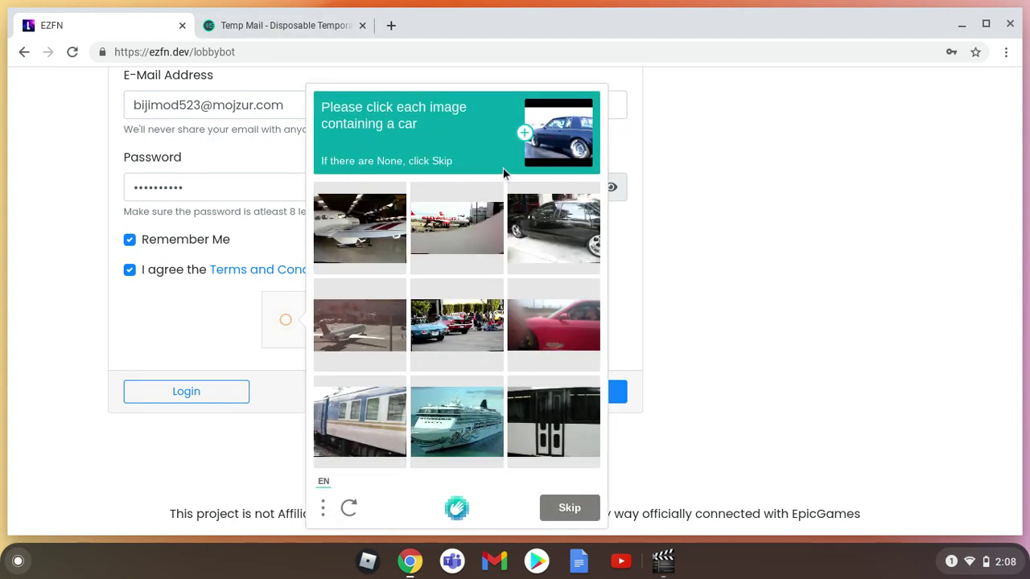
pyautogui.click(526, 259)
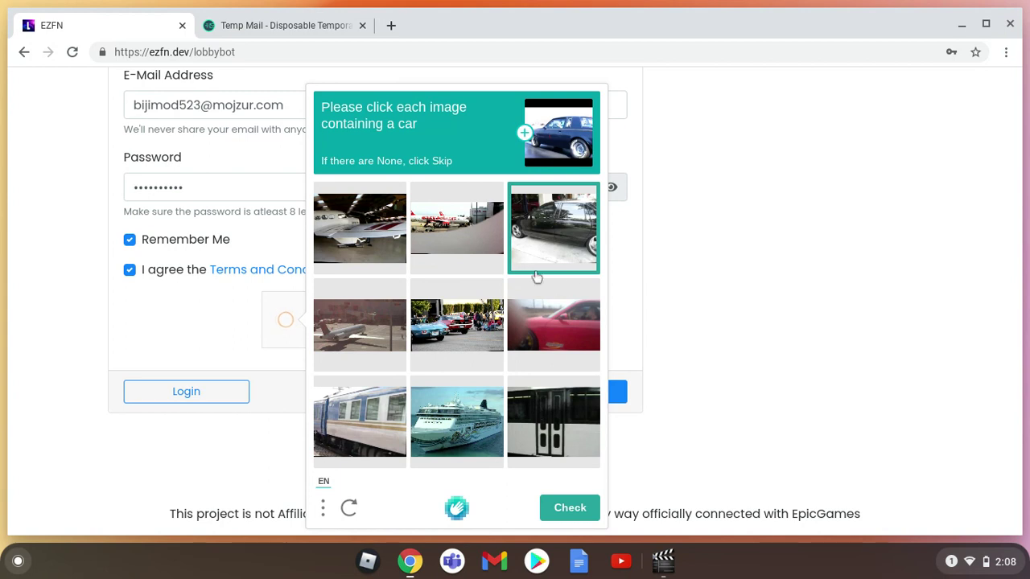
pyautogui.click(580, 317)
pyautogui.click(466, 348)
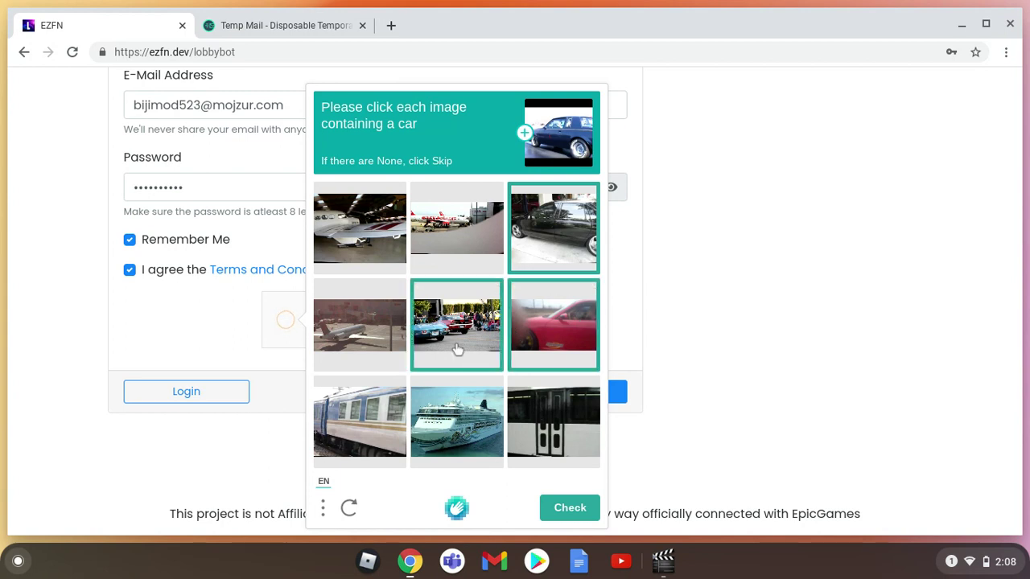
pyautogui.click(555, 505)
pyautogui.click(537, 391)
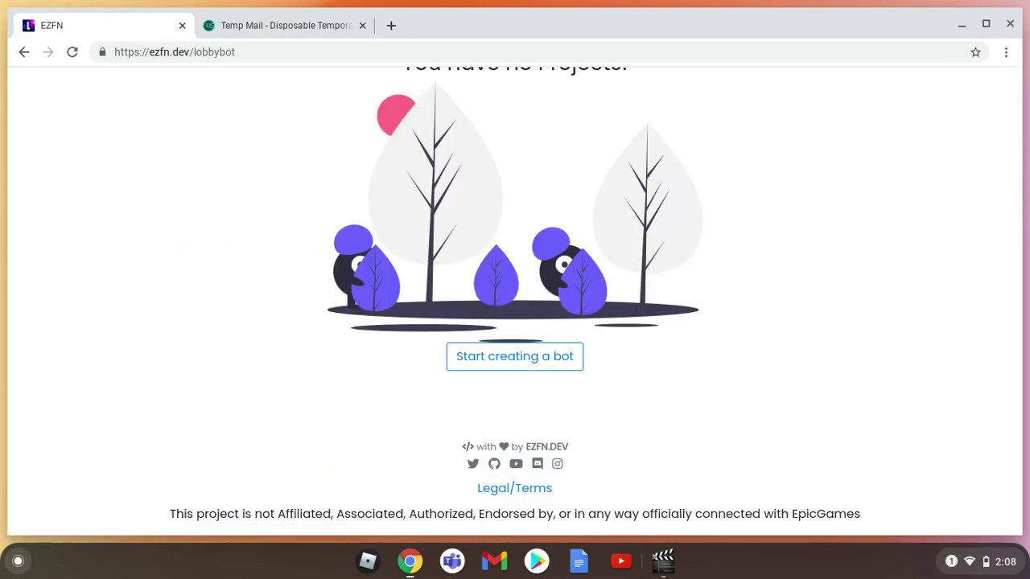
# - Start creating a bot on EZFN, open the linked Repl.it site and log in with the prefilled account credentials
pyautogui.click(492, 367)
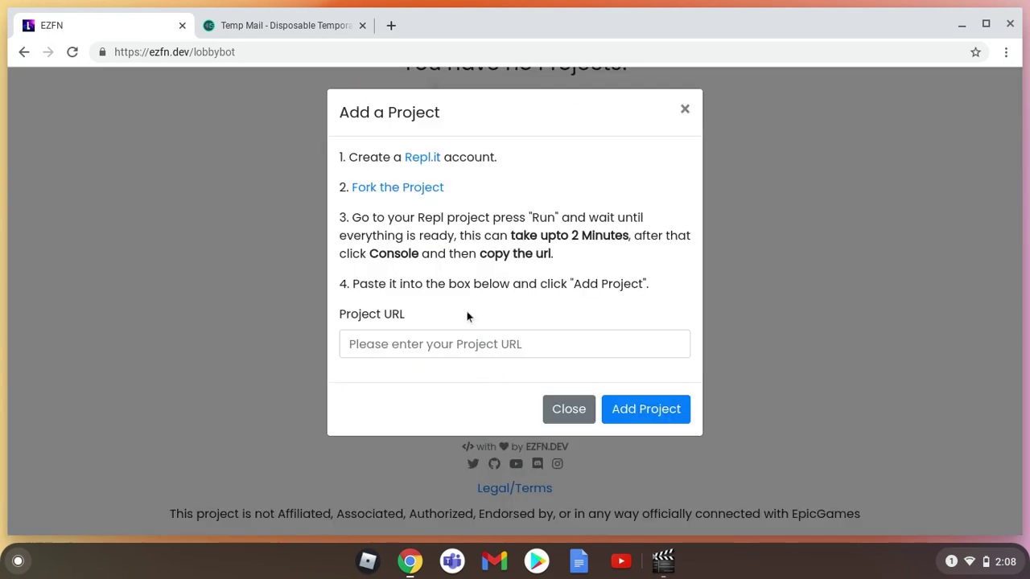
pyautogui.click(421, 161)
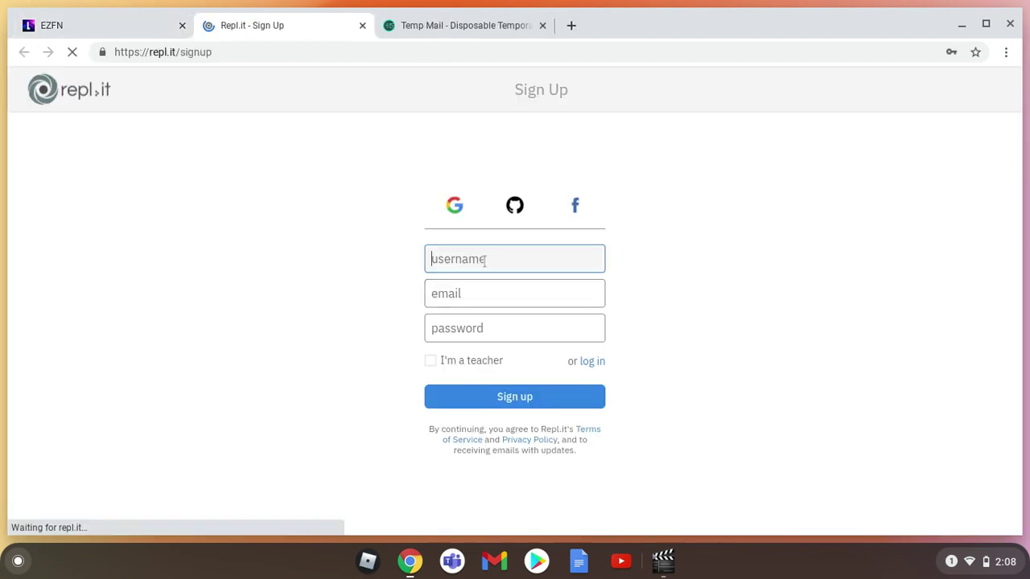
pyautogui.click(588, 363)
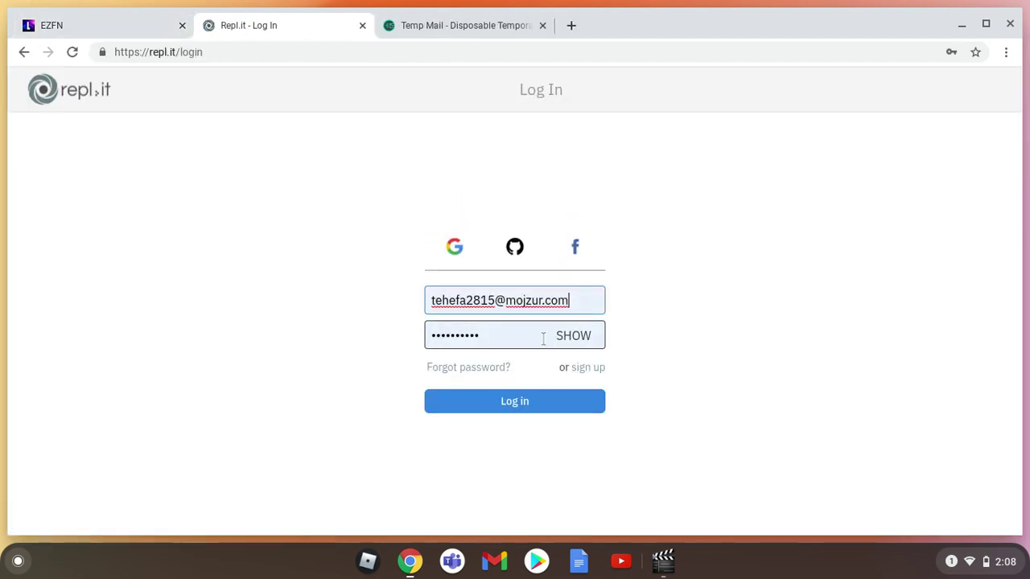
pyautogui.click(564, 404)
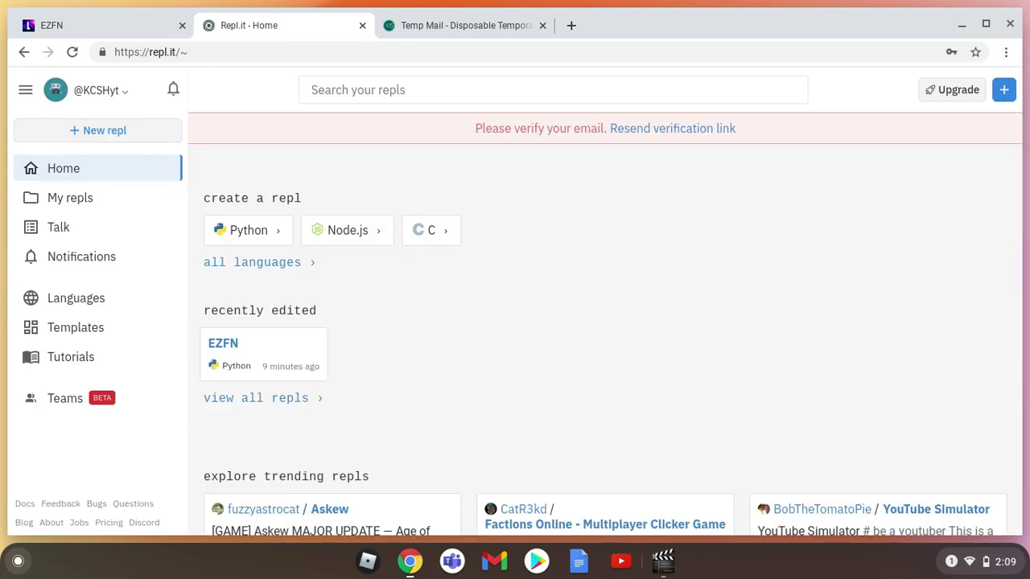
# - Fork the EZFN project to Repl.it from the Add a Project instructions and close the Repl.it home page
pyautogui.click(170, 21)
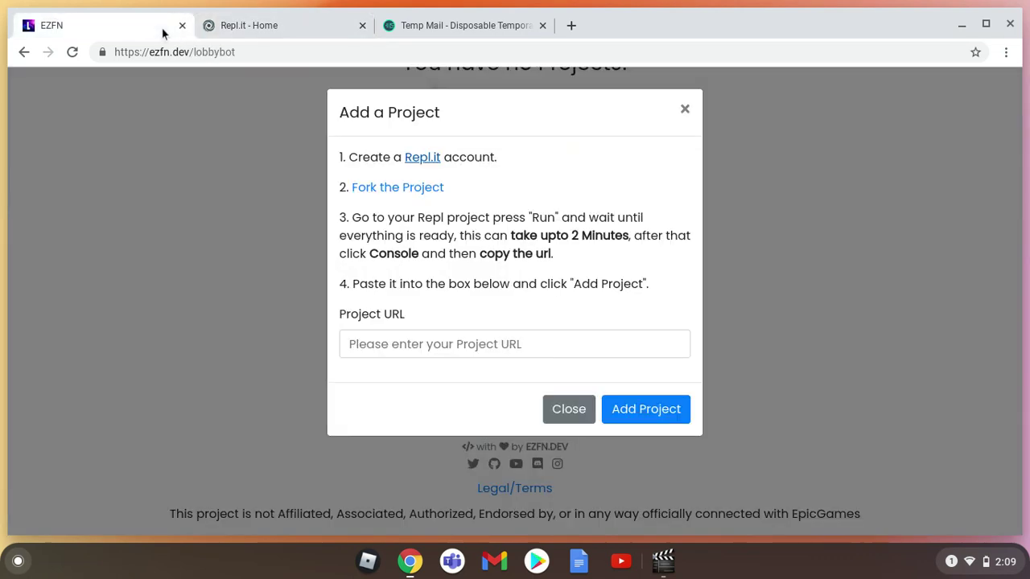
pyautogui.click(402, 191)
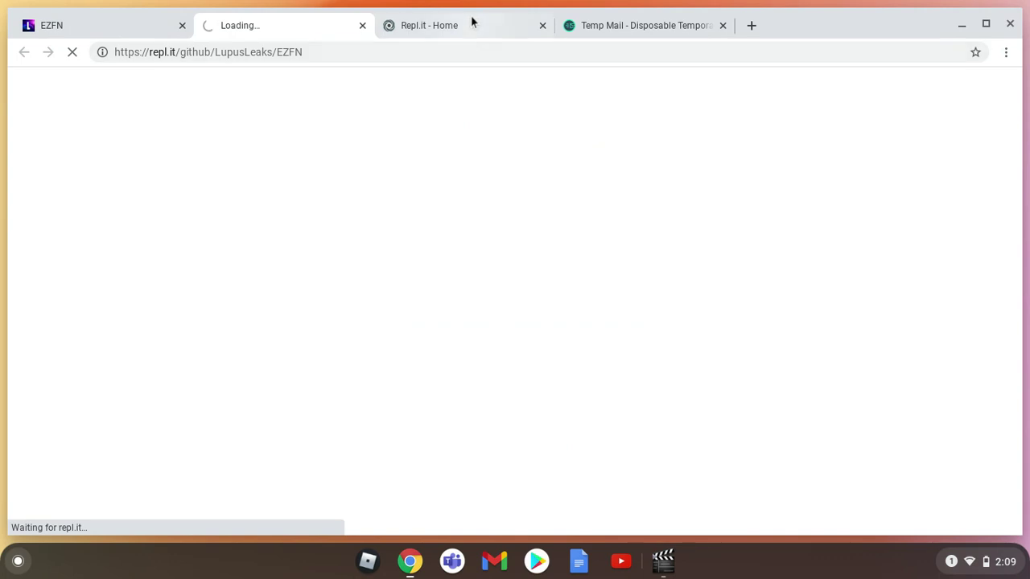
pyautogui.click(534, 25)
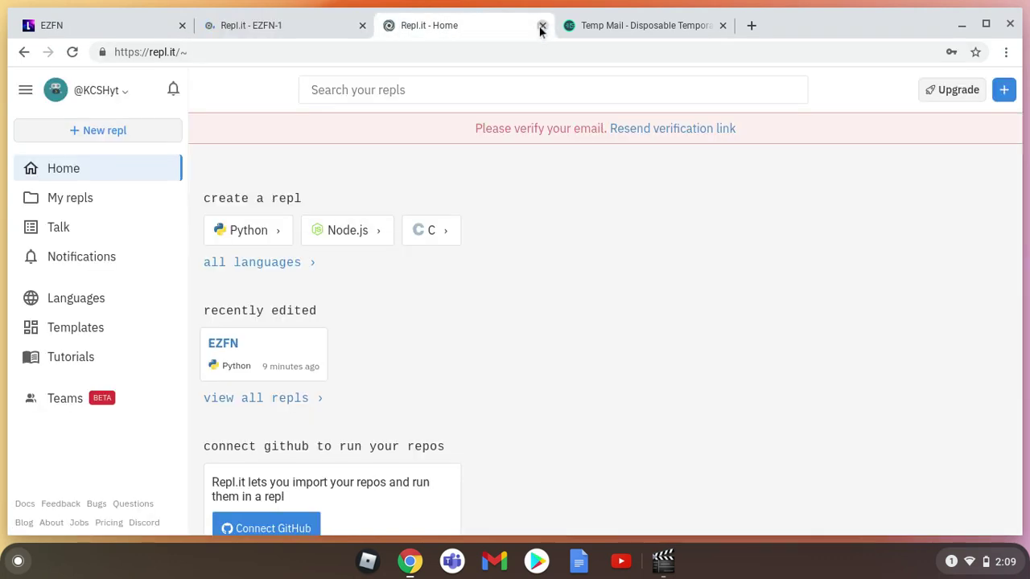
pyautogui.hotkey('ctrl', 'w')
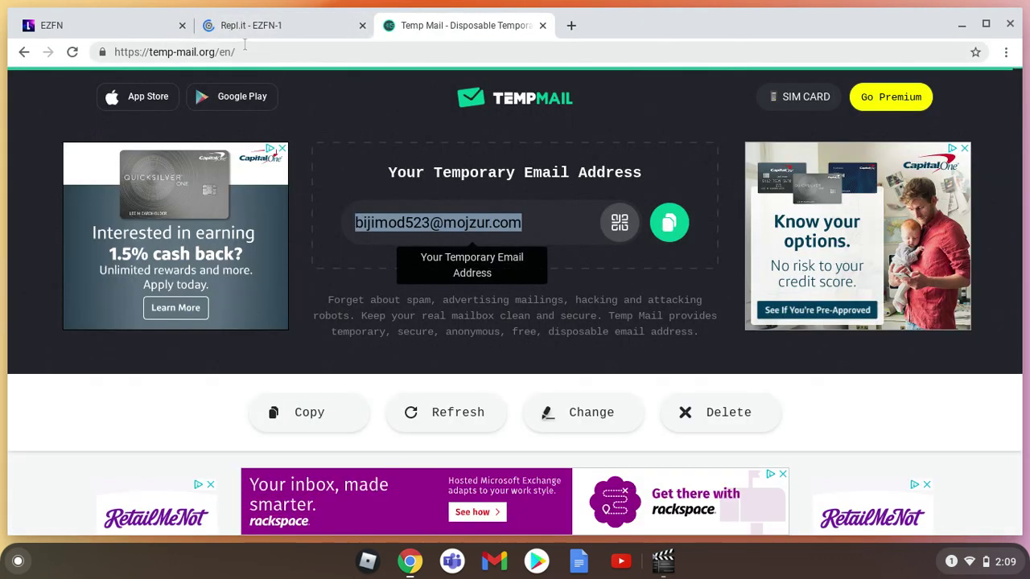
# - Switch to the forked EZFN project on Repl.it, maximize the browser window and run the project
pyautogui.click(241, 31)
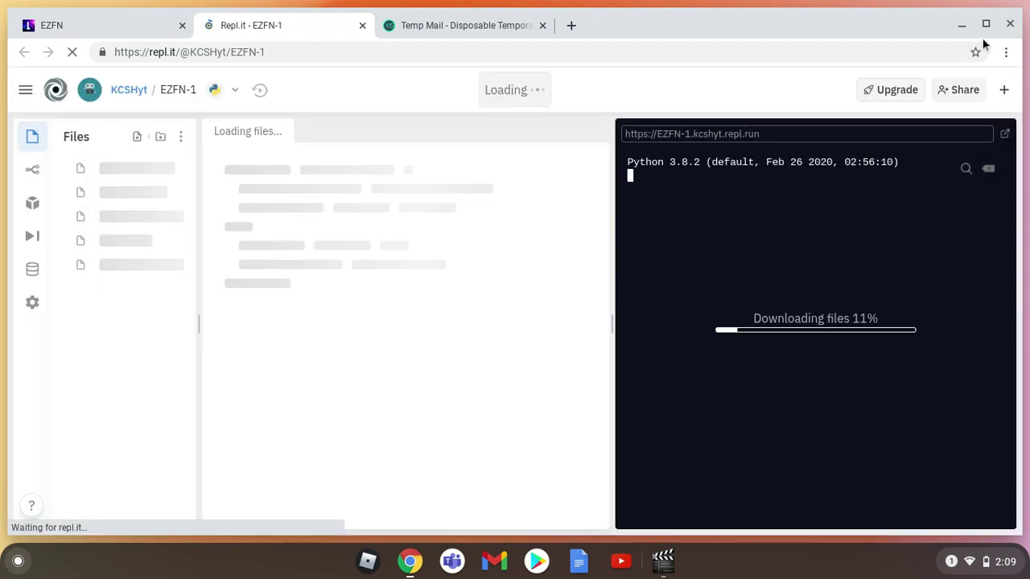
pyautogui.click(985, 26)
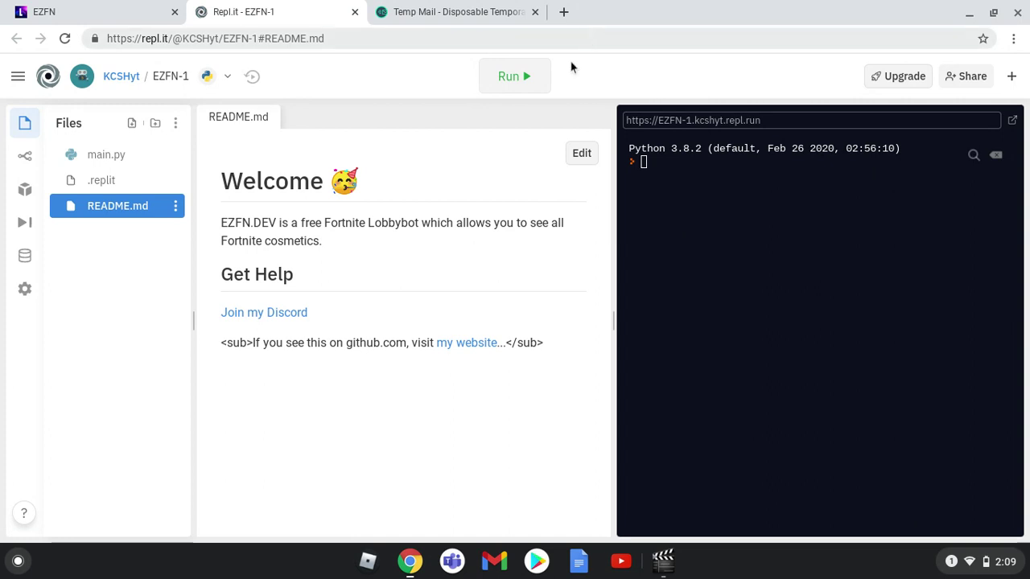
pyautogui.click(513, 79)
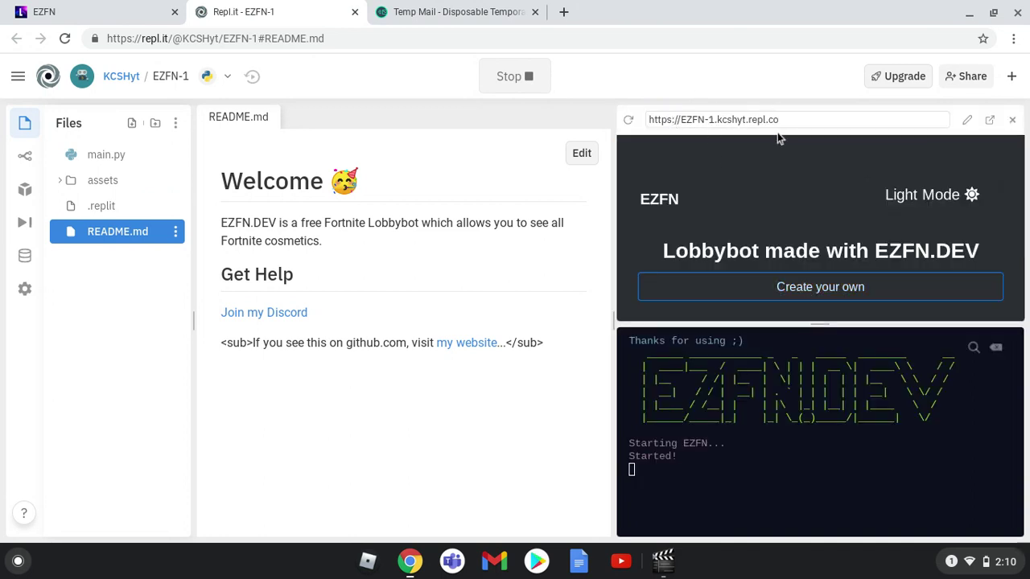
# - Copy the full web address of the running lobby bot from the Repl.it preview
pyautogui.moveTo(769, 120); pyautogui.dragTo(854, 125)
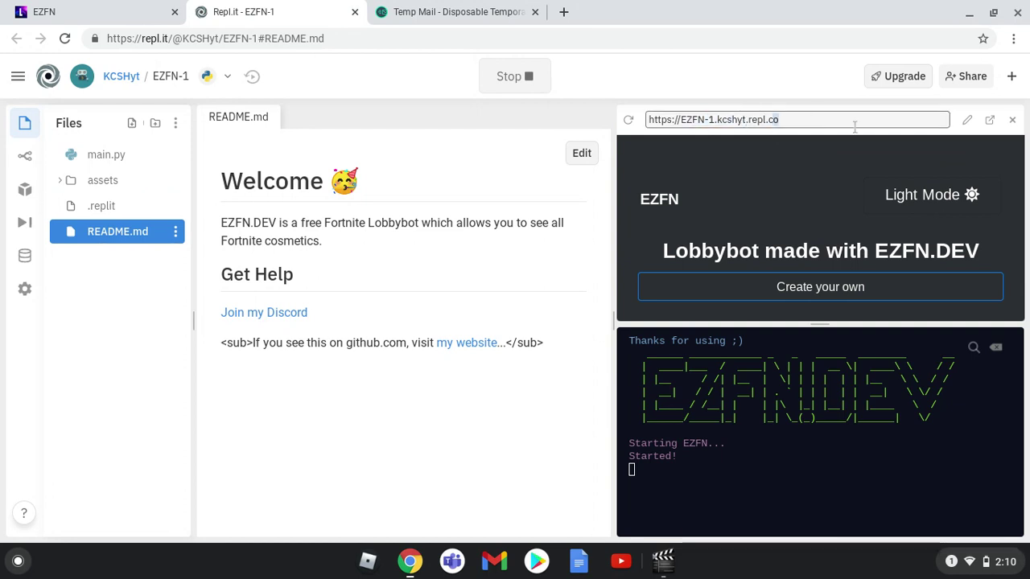
pyautogui.hotkey('ctrl', 'a')
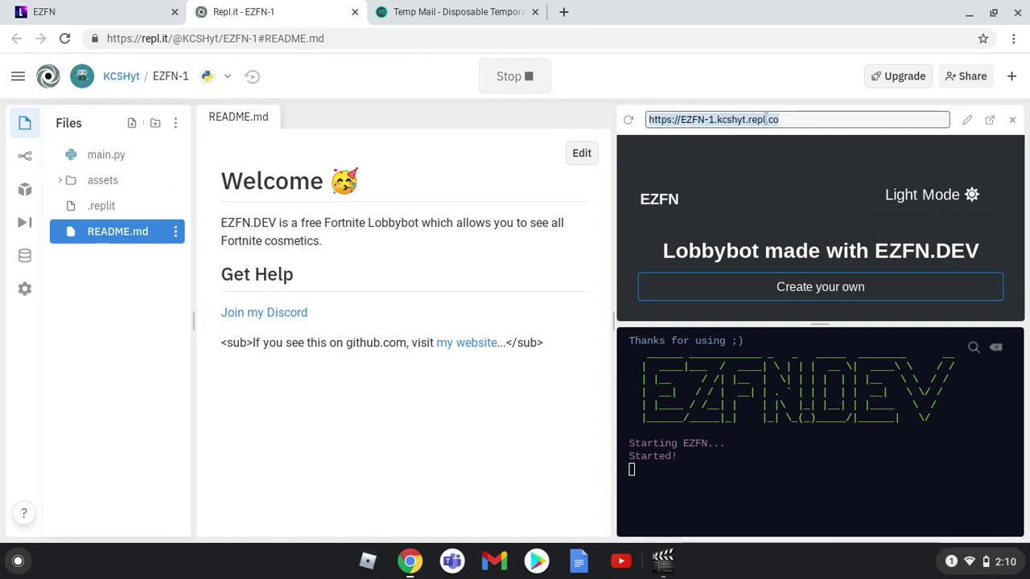
pyautogui.rightClick(766, 120)
pyautogui.click(793, 131)
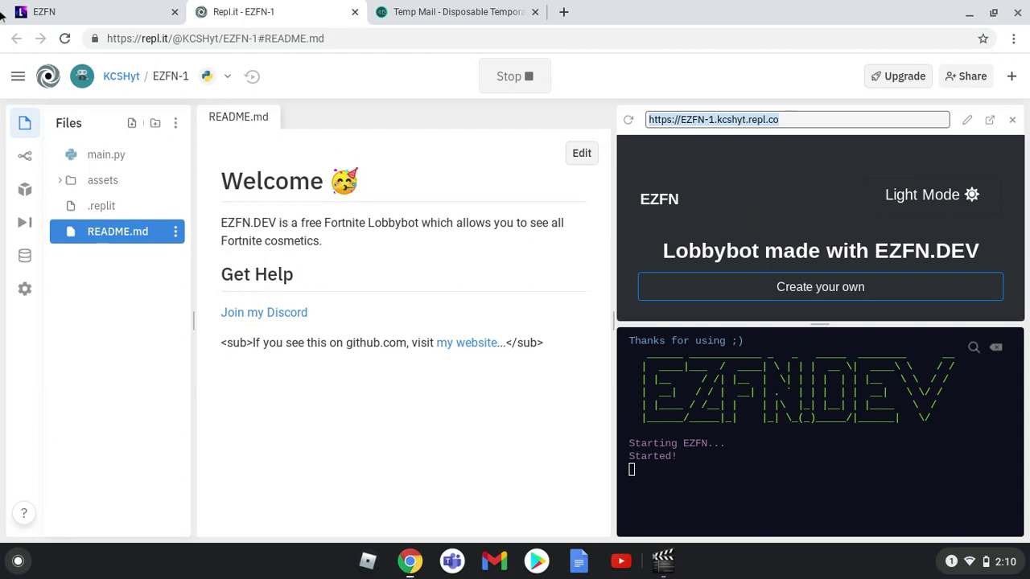
# - Return to EZFN, paste the copied address as the Project URL and add the project
pyautogui.click(48, 11)
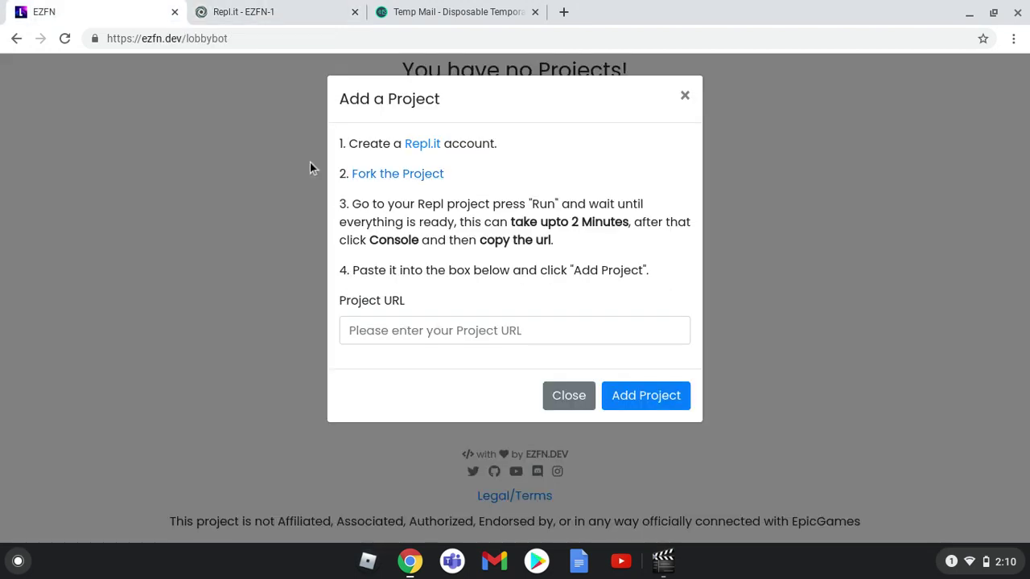
pyautogui.rightClick(413, 330)
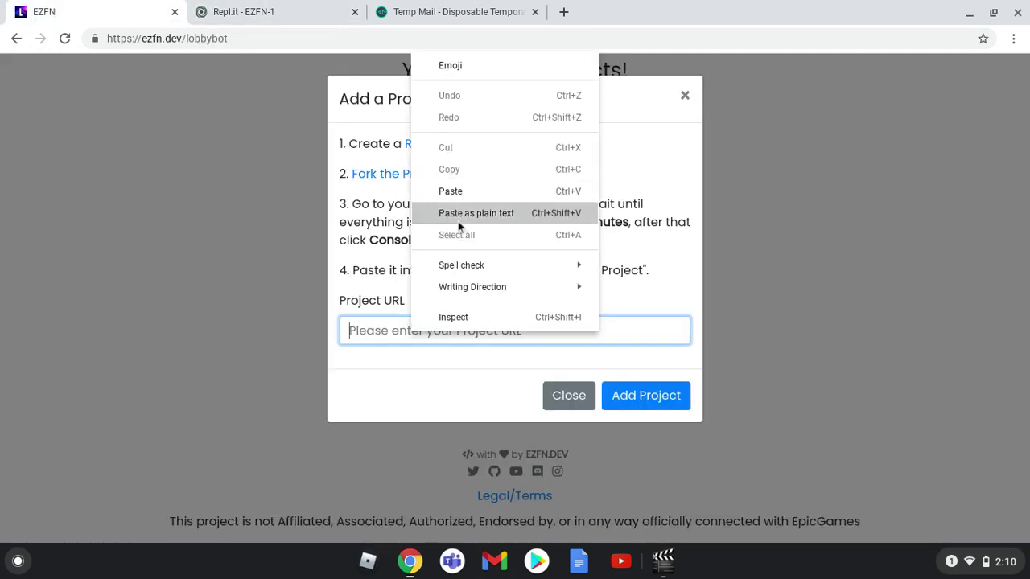
pyautogui.click(450, 191)
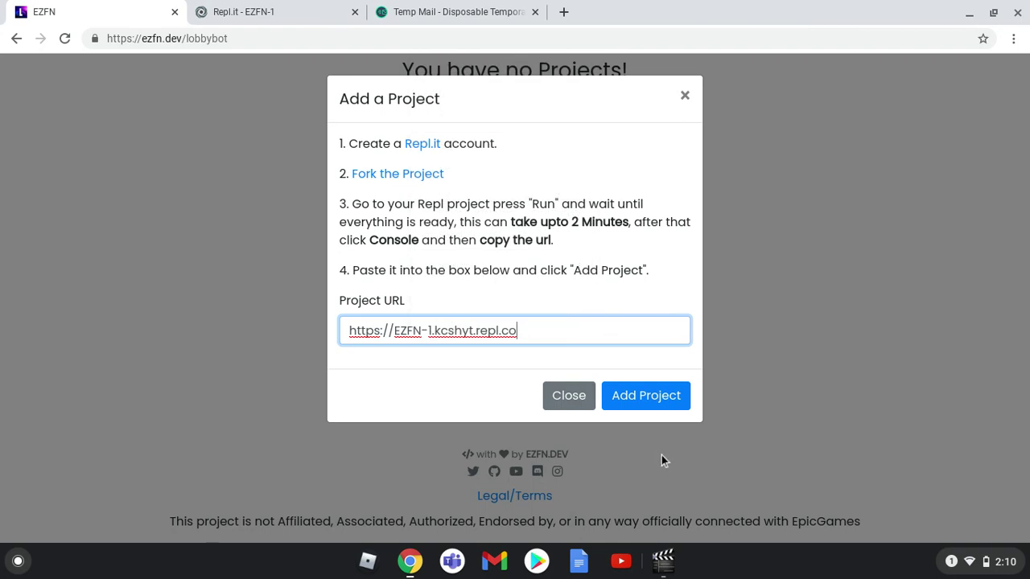
pyautogui.click(640, 406)
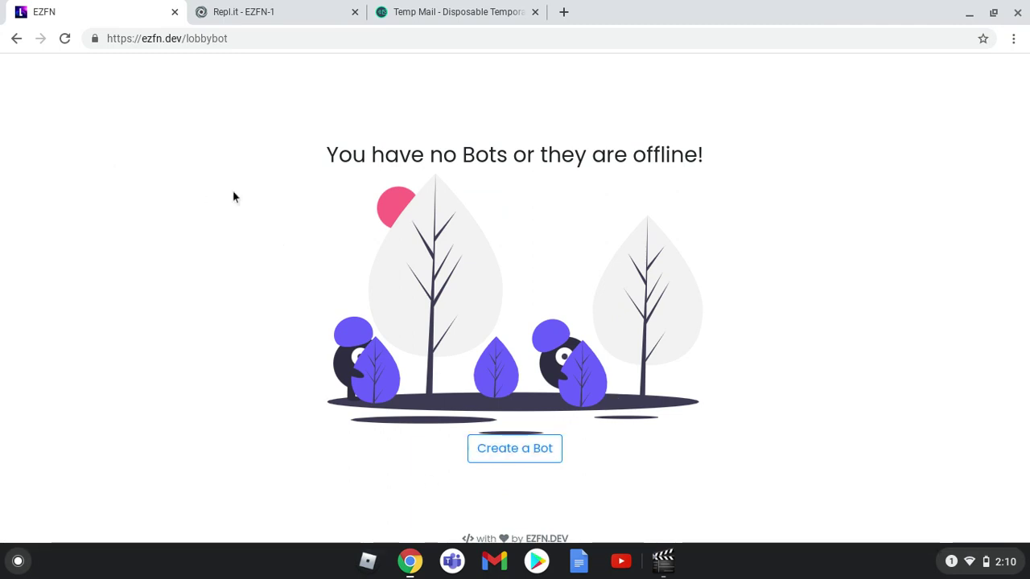
# - Start creating a bot for the added project and accept the responsibility notice
pyautogui.scroll(-1, 320, 270)
pyautogui.click(474, 360)
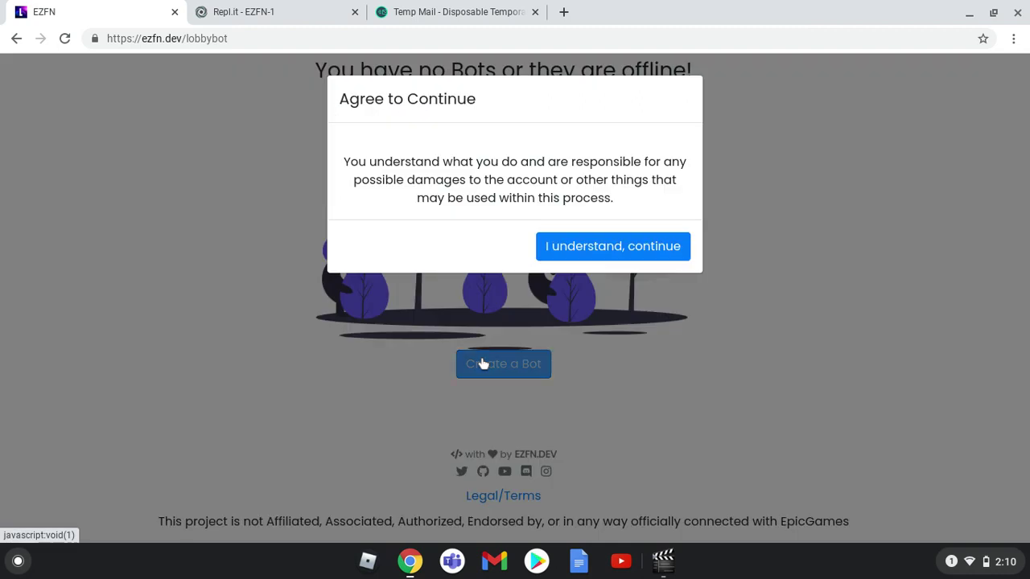
pyautogui.click(579, 256)
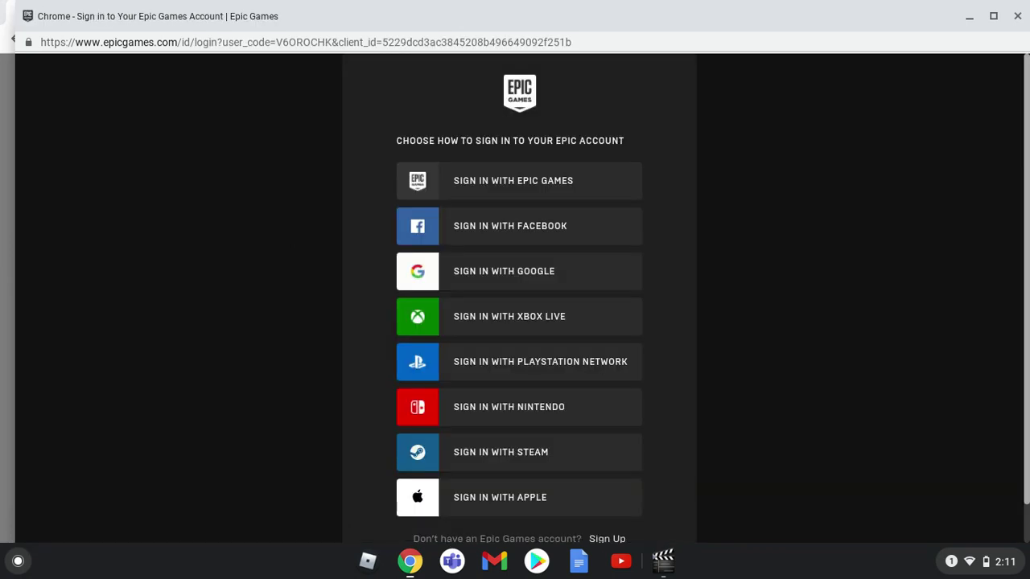
# - Choose to sign up for a new Epic Games account with an e-mail address
pyautogui.scroll(-1, 499, 362)
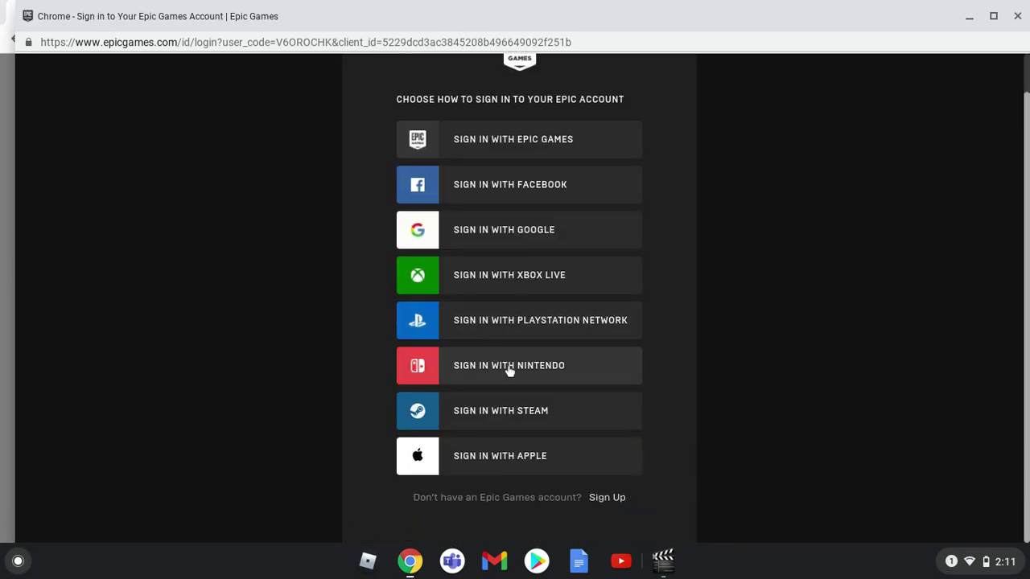
pyautogui.click(619, 499)
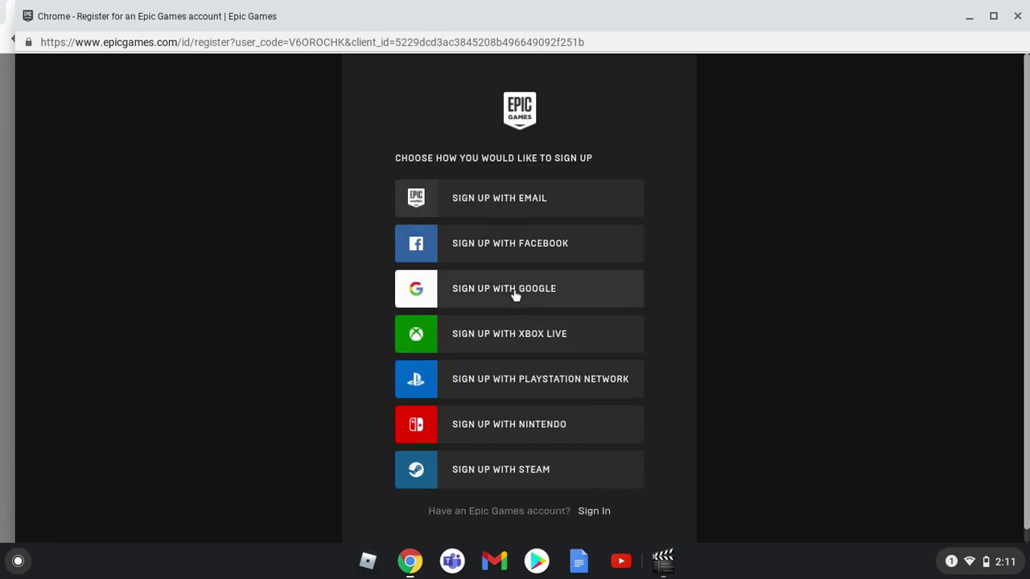
pyautogui.click(468, 204)
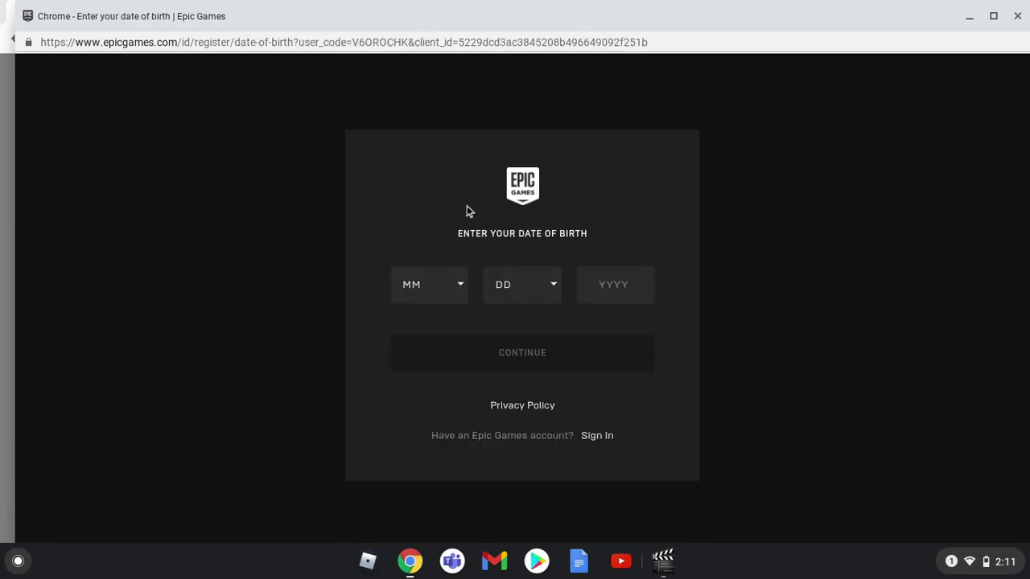
# - Enter a date of birth for the new Epic Games account and continue to the registration form
pyautogui.click(461, 290)
pyautogui.click(443, 313)
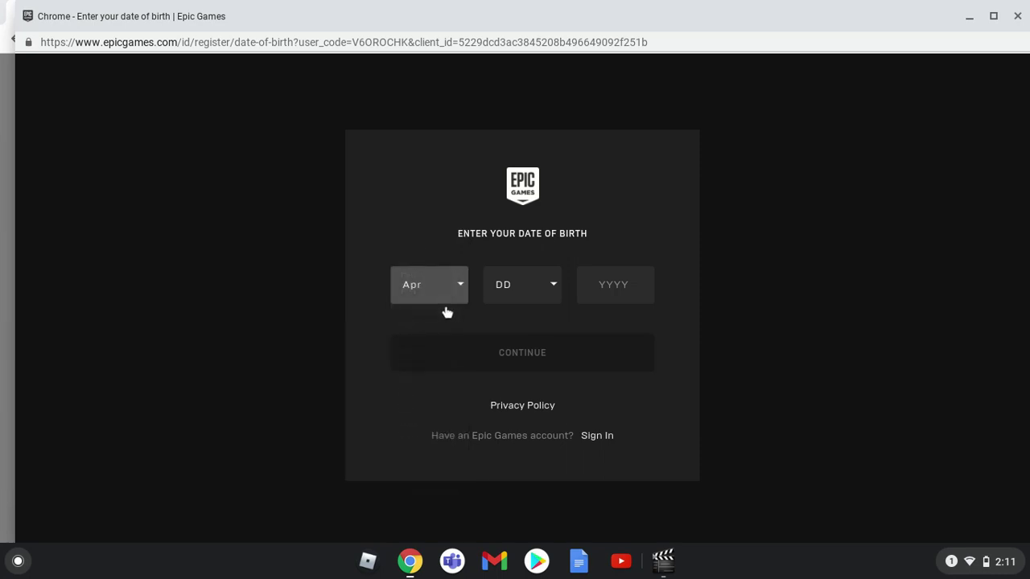
pyautogui.click(507, 288)
pyautogui.click(505, 258)
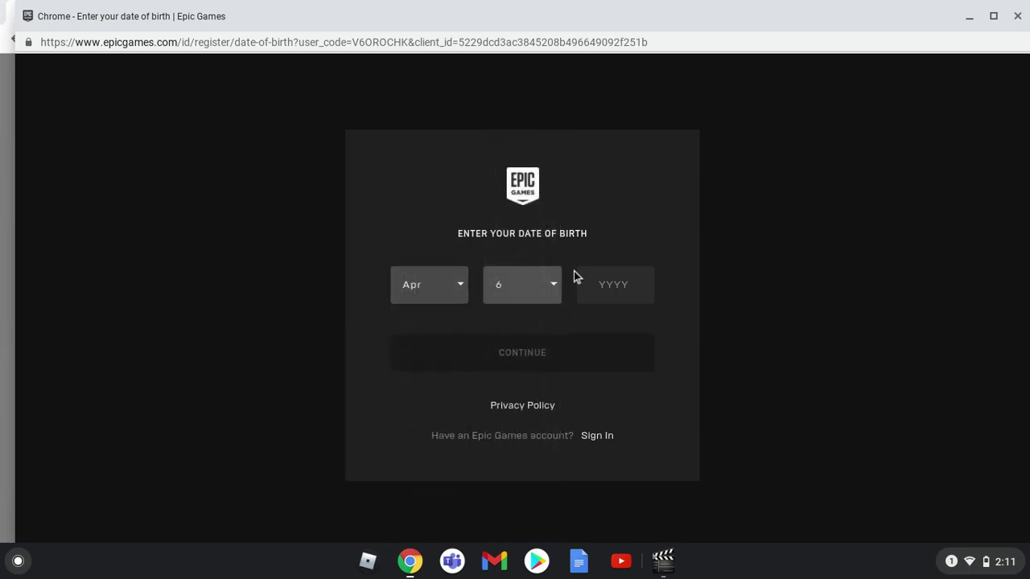
pyautogui.click(607, 295)
pyautogui.write('1')
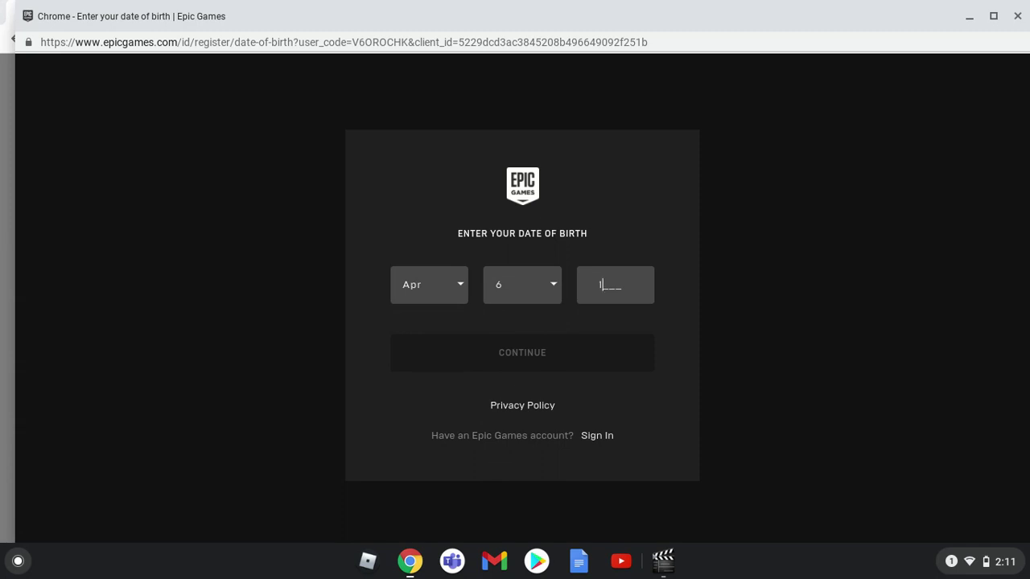
pyautogui.write('269')
pyautogui.click(588, 363)
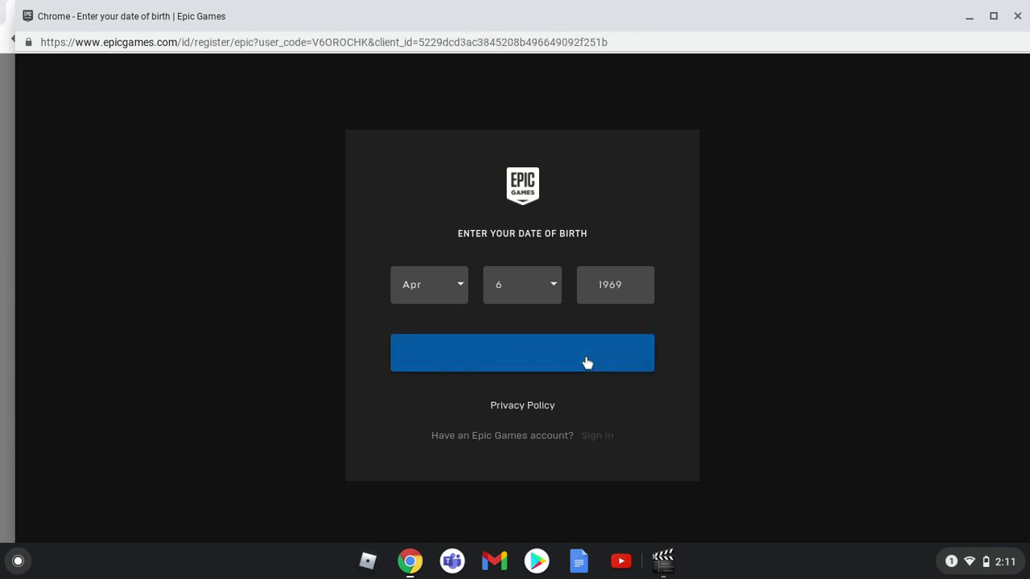
# - Fill in the first name and last name in the Epic Games sign-up form
pyautogui.click(444, 235)
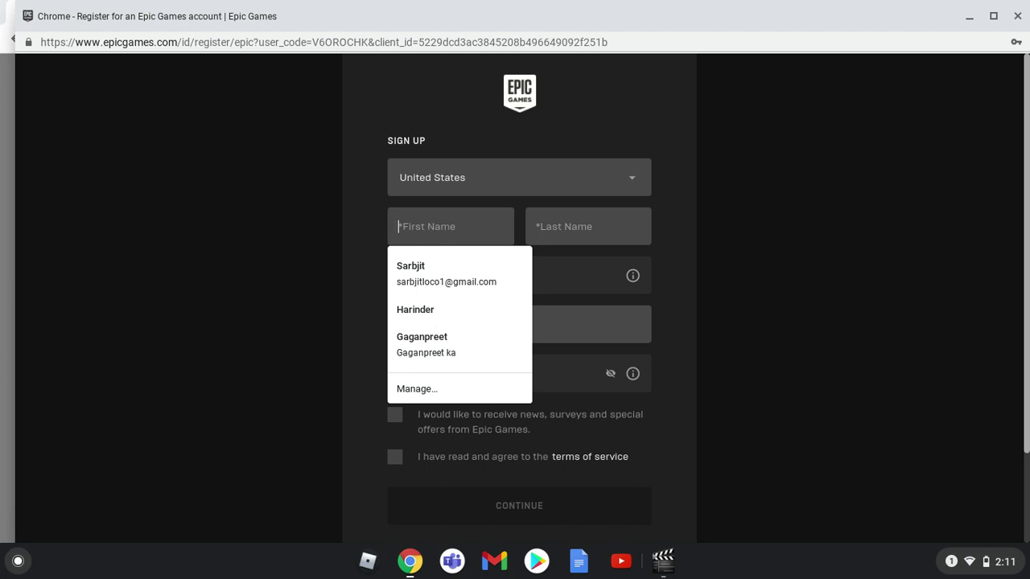
pyautogui.write('H')
pyautogui.press('BackSpace')
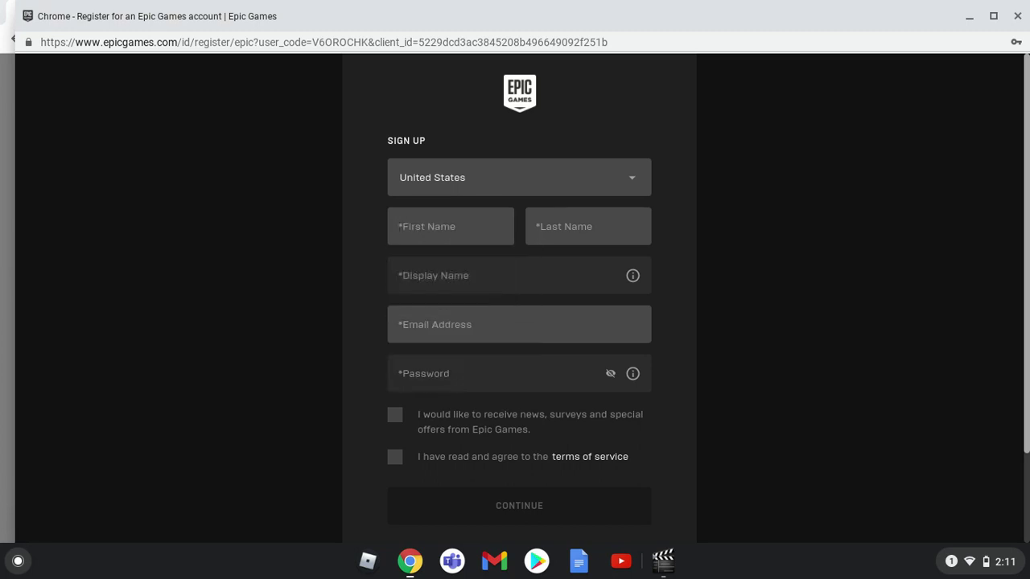
pyautogui.write('KCSH')
pyautogui.click(556, 238)
pyautogui.write('1234')
# - Enter the account's display name, ending it with an underscore, in the Epic Games sign-up form
pyautogui.click(430, 275)
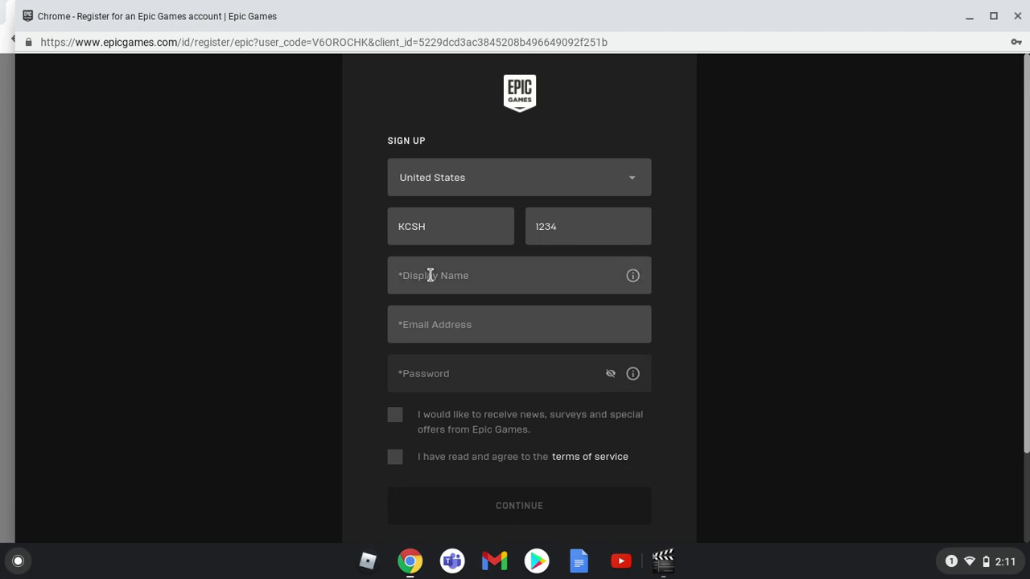
pyautogui.write('KCSH1234_lobbybo')
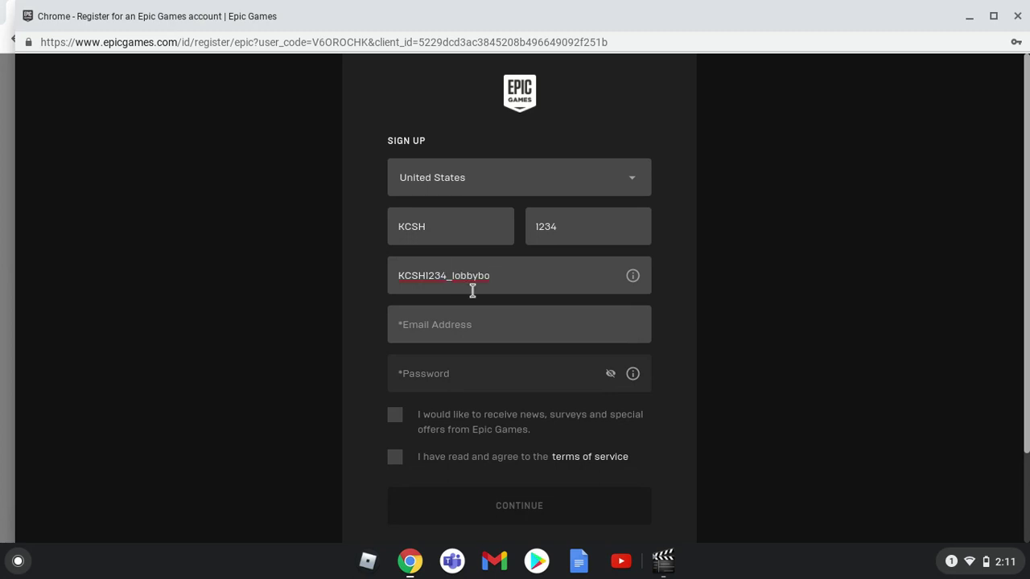
pyautogui.press('BackSpace')
pyautogui.press('BackSpace')
pyautogui.press('BackSpace')
pyautogui.press('BackSpace')
pyautogui.press('BackSpace')
pyautogui.click(504, 328)
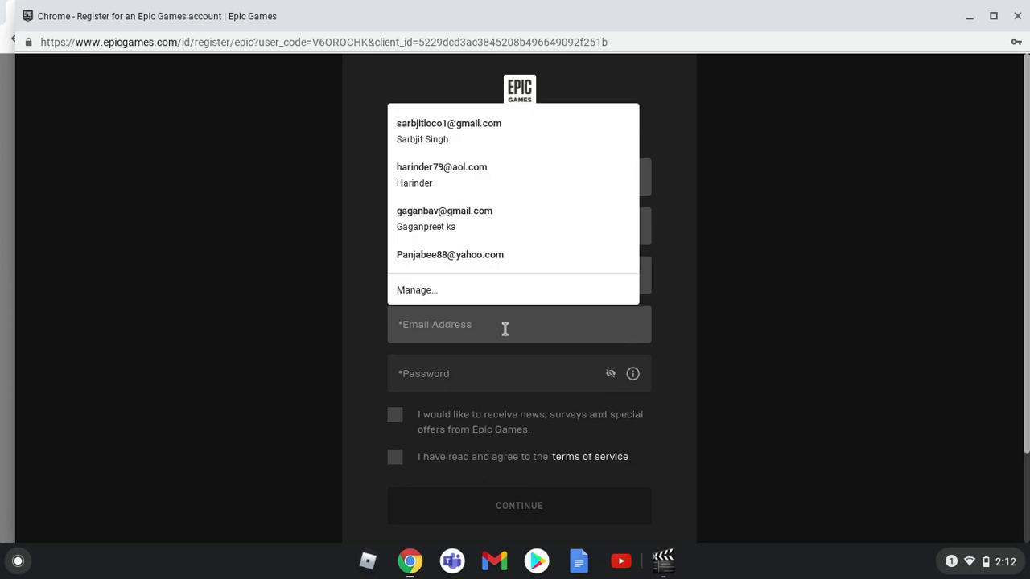
pyautogui.rightClick(505, 329)
pyautogui.click(533, 188)
pyautogui.click(725, 313)
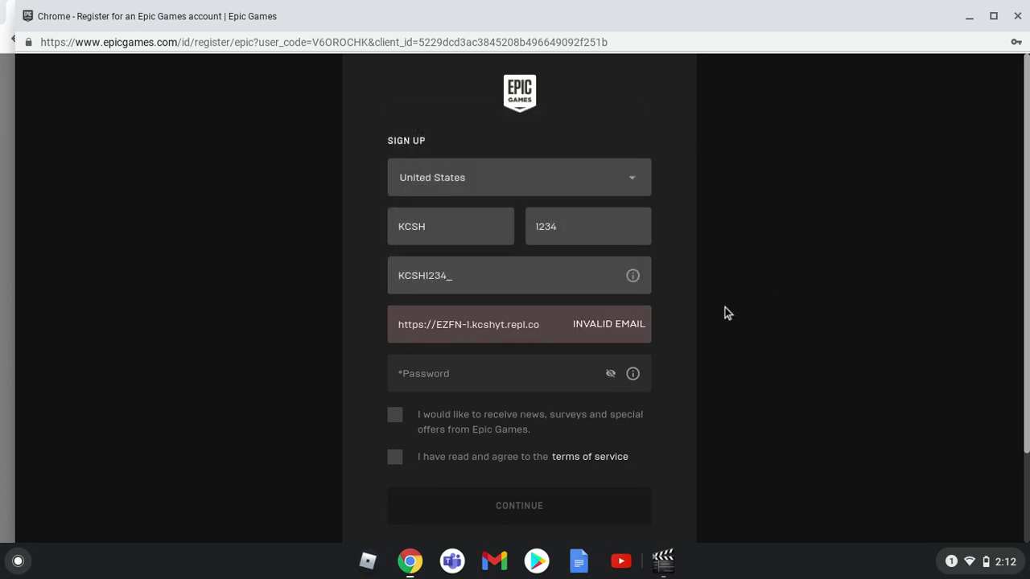
pyautogui.click(583, 323)
pyautogui.press('BackSpace')
pyautogui.press('BackSpace')
pyautogui.press('BackSpace')
pyautogui.press('BackSpace')
pyautogui.press('BackSpace')
pyautogui.press('BackSpace')
pyautogui.press('BackSpace')
pyautogui.press('BackSpace')
pyautogui.press('BackSpace')
pyautogui.press('BackSpace')
pyautogui.press('BackSpace')
pyautogui.press('BackSpace')
pyautogui.press('BackSpace')
pyautogui.press('BackSpace')
pyautogui.press('BackSpace')
pyautogui.press('BackSpace')
pyautogui.press('BackSpace')
pyautogui.press('BackSpace')
pyautogui.press('BackSpace')
pyautogui.press('BackSpace')
pyautogui.press('BackSpace')
pyautogui.press('BackSpace')
pyautogui.press('BackSpace')
pyautogui.press('BackSpace')
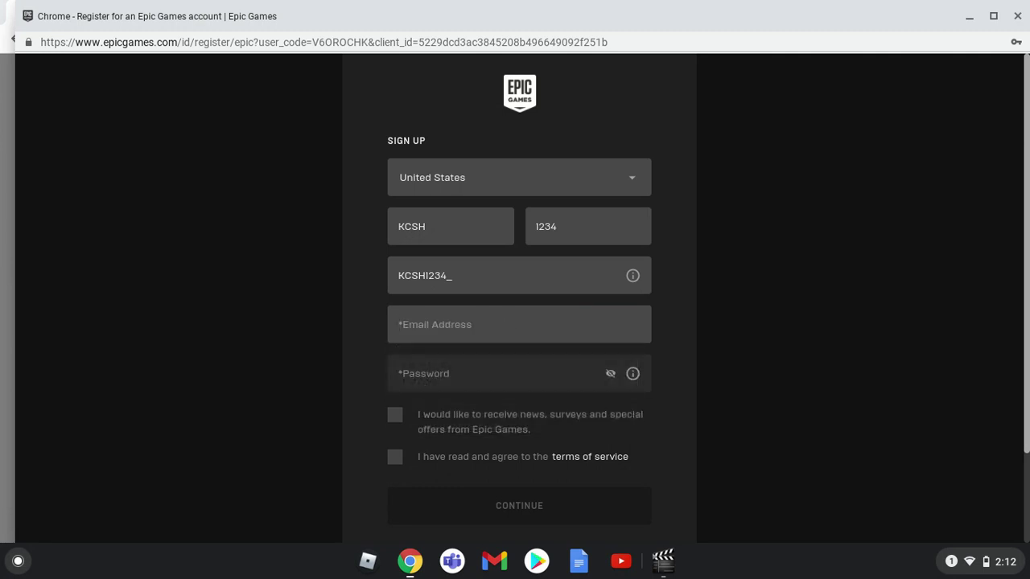
# - Copy the temporary e-mail address from Temp Mail and paste it into the Epic Games sign-up form's e-mail field
pyautogui.click(969, 18)
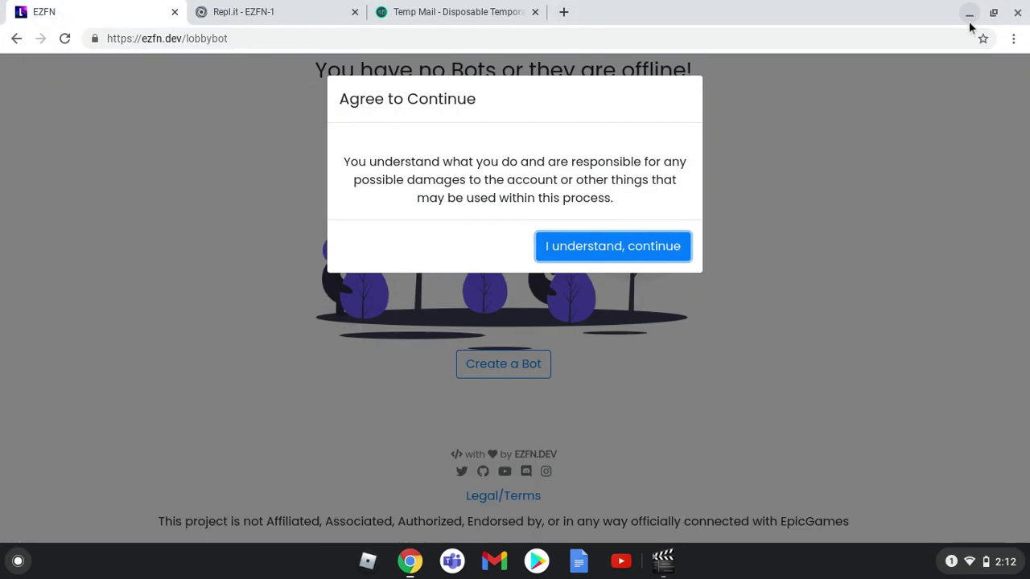
pyautogui.click(411, 16)
pyautogui.click(671, 206)
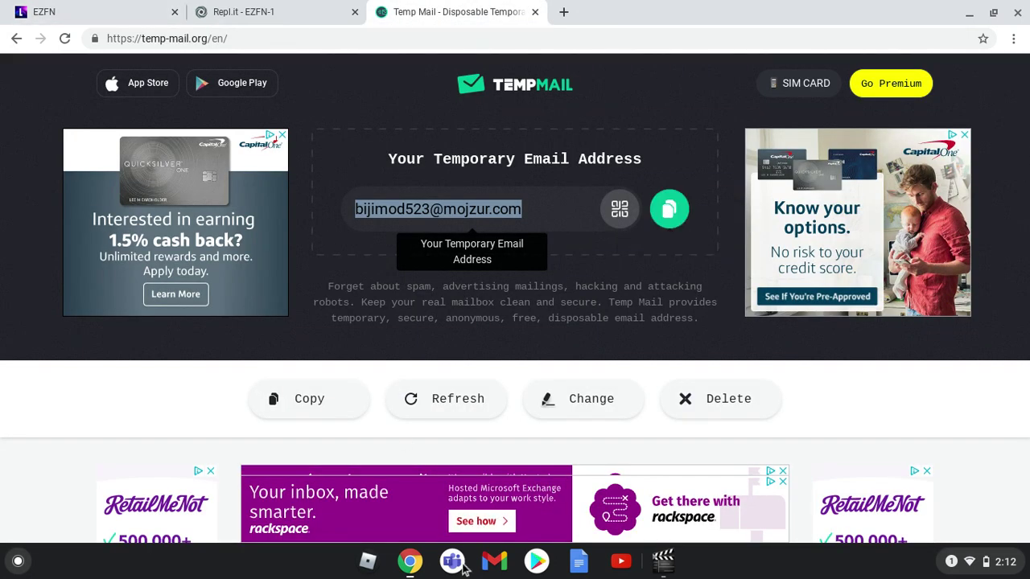
pyautogui.click(410, 560)
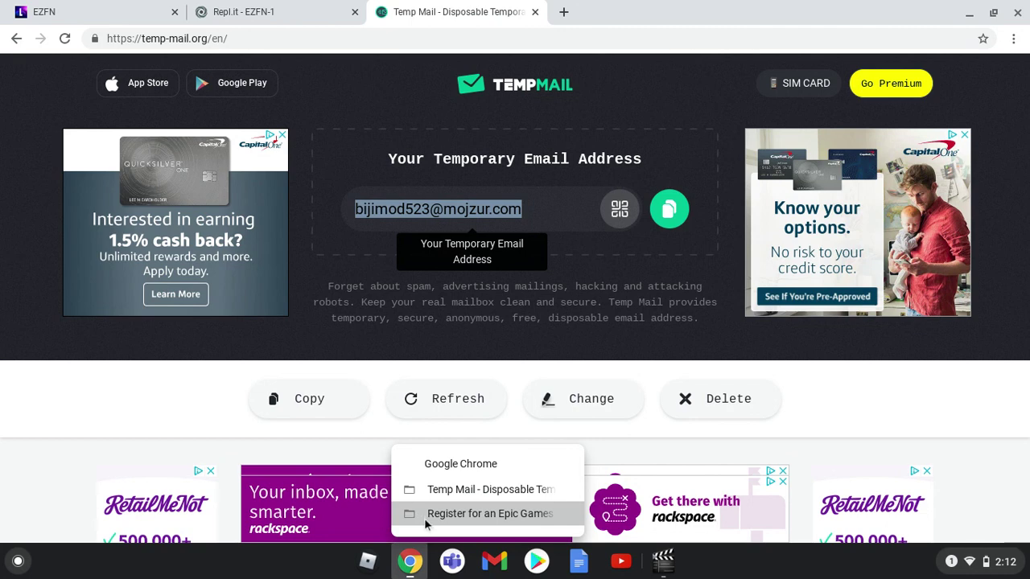
pyautogui.click(450, 514)
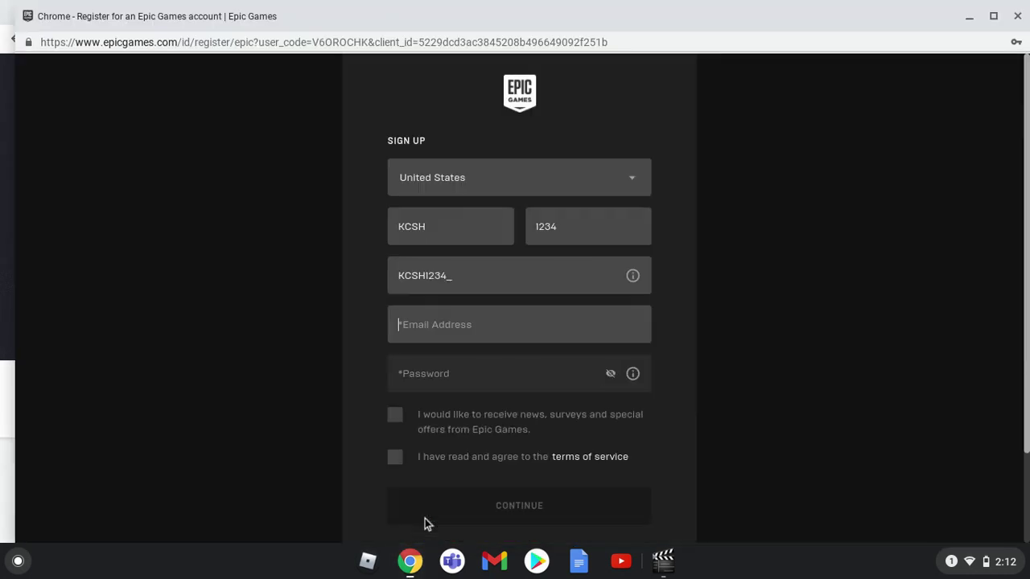
pyautogui.rightClick(416, 338)
pyautogui.click(457, 199)
# - Enter the account password in the Epic Games sign-up form
pyautogui.click(464, 364)
pyautogui.write('a')
pyautogui.press('BackSpace')
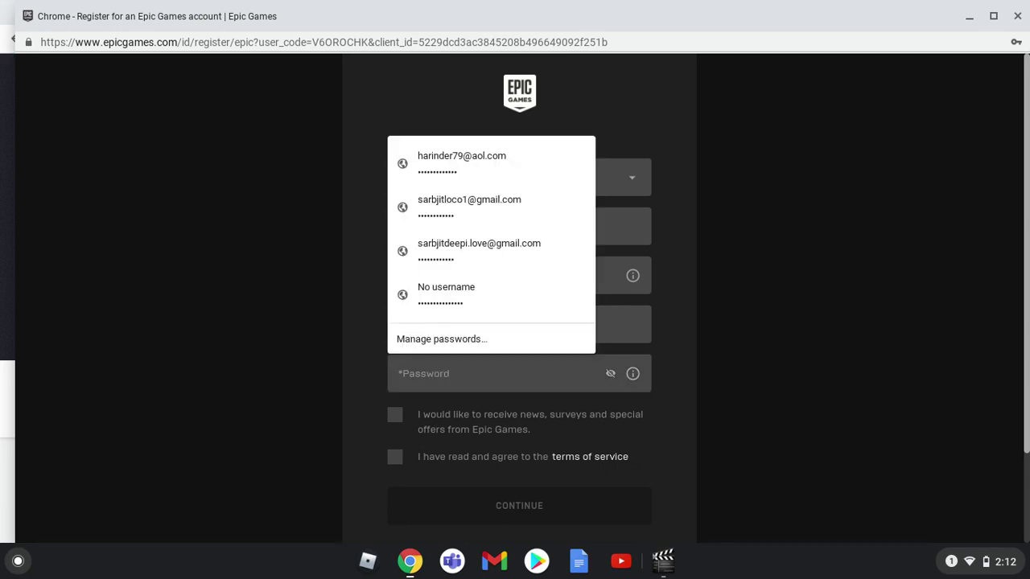
pyautogui.write('aa')
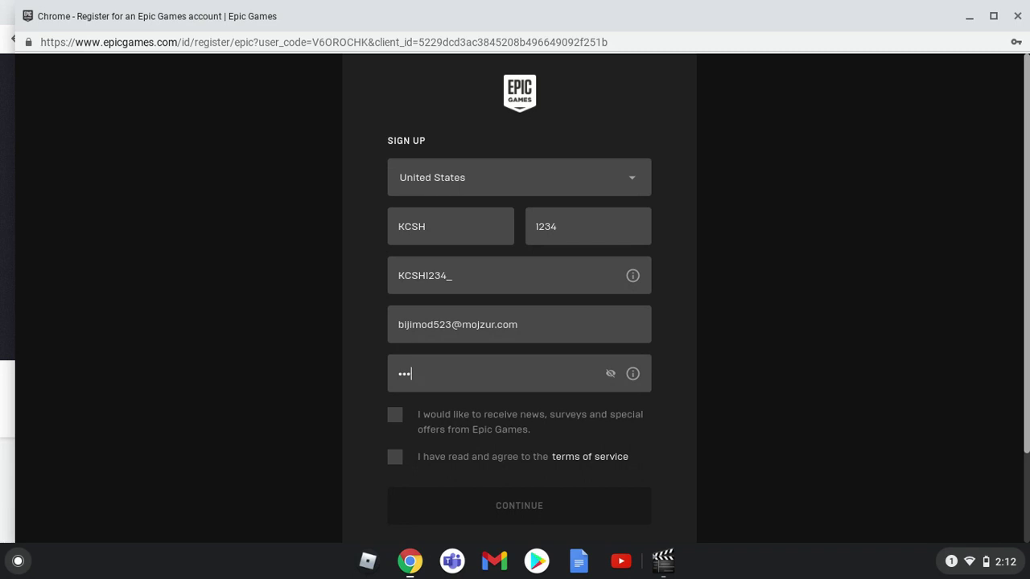
pyautogui.write('aaaaaaaaa')
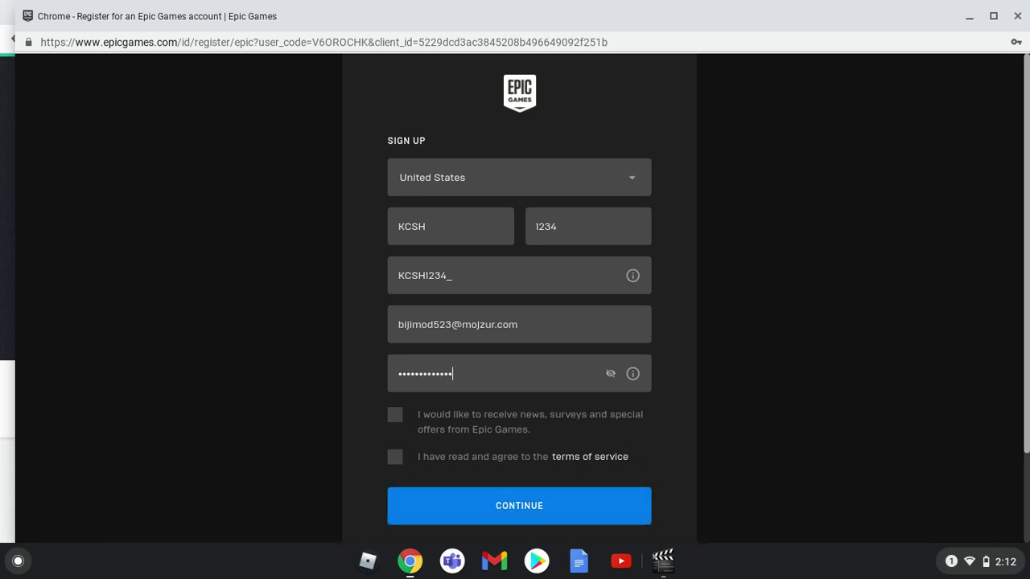
# - Opt in to Epic Games news and offers, agree to the terms of service, and submit the sign-up form
pyautogui.click(394, 415)
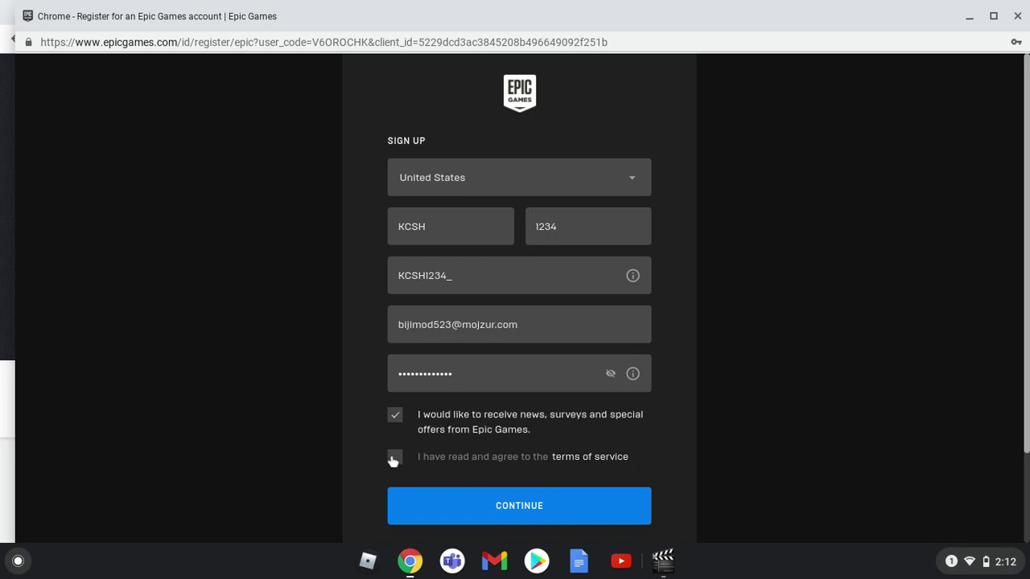
pyautogui.click(394, 458)
pyautogui.click(433, 500)
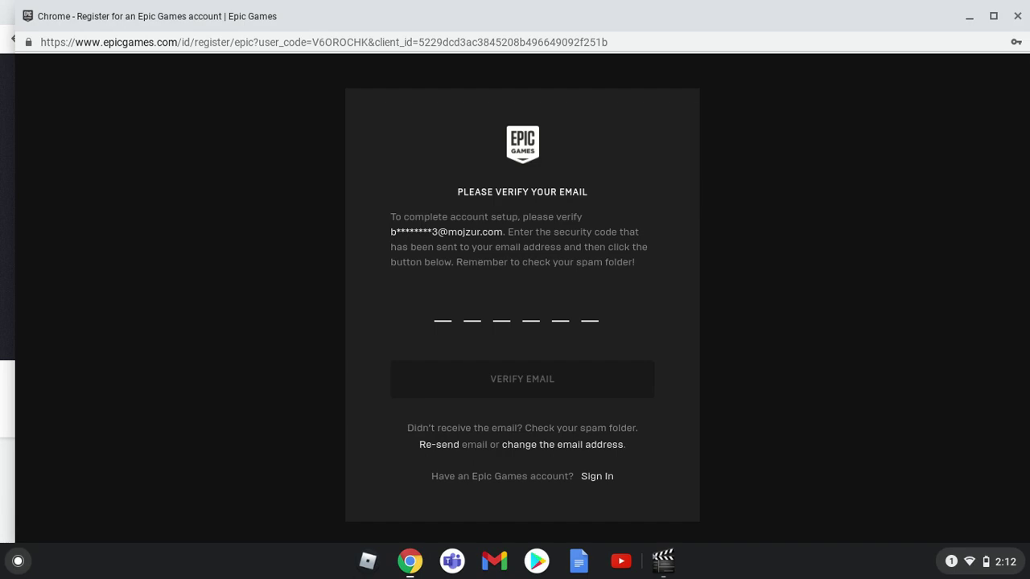
# - Return to the Temp Mail inbox and open the Epic Games e-mail verification message
pyautogui.click(970, 16)
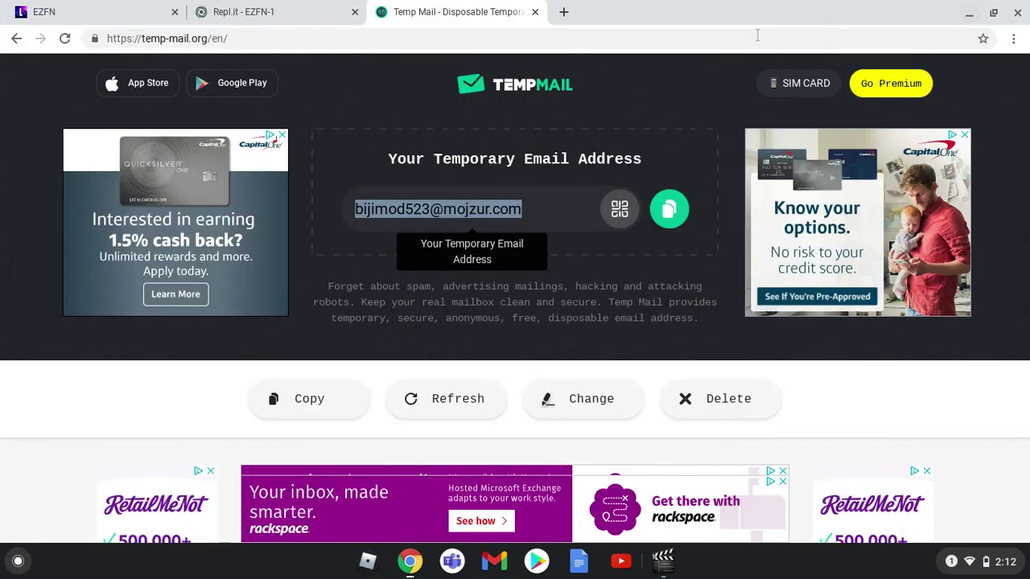
pyautogui.scroll(-6, 512, 137)
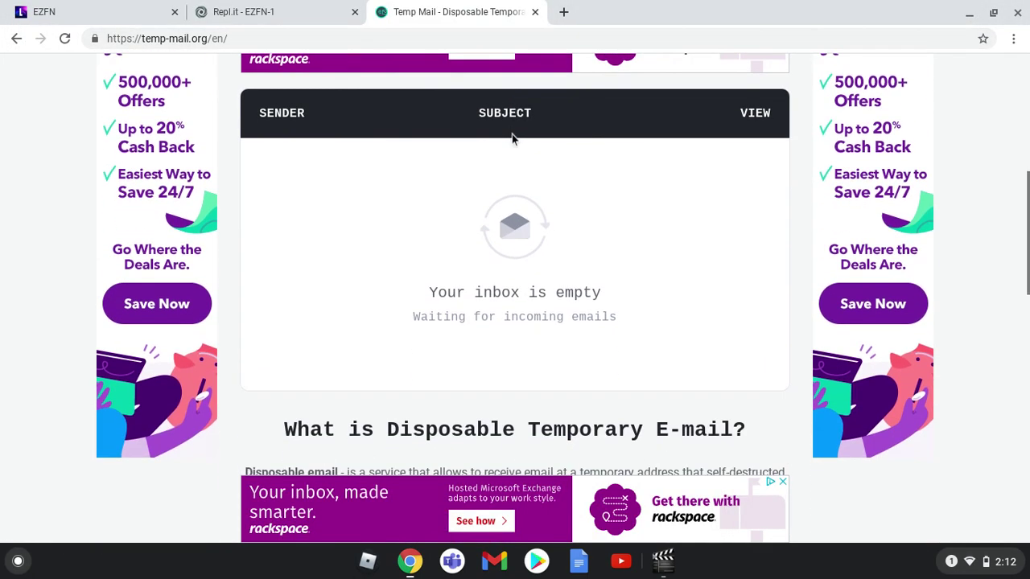
pyautogui.scroll(-1, 523, 121)
pyautogui.scroll(2, 655, 103)
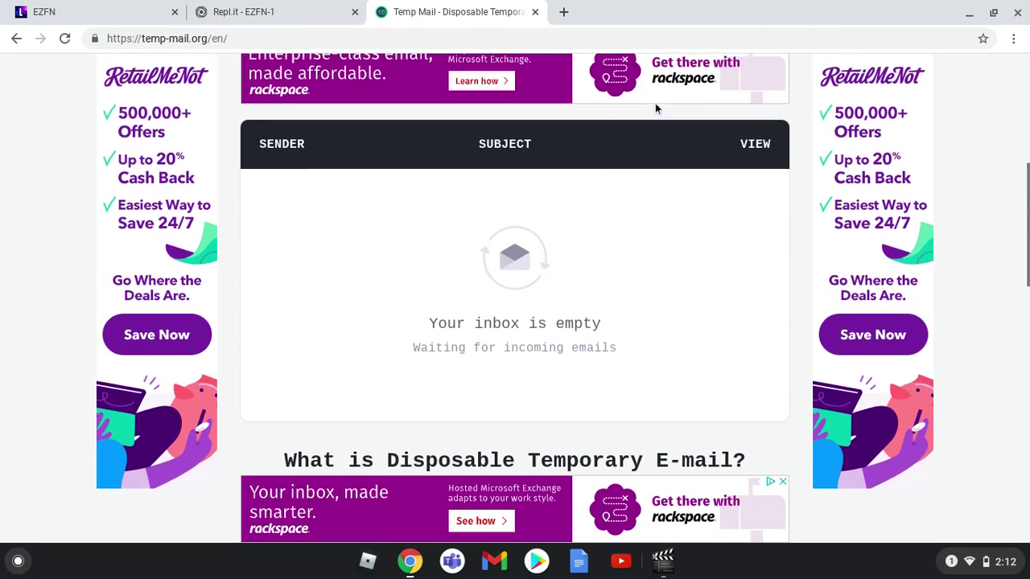
pyautogui.scroll(2, 465, 225)
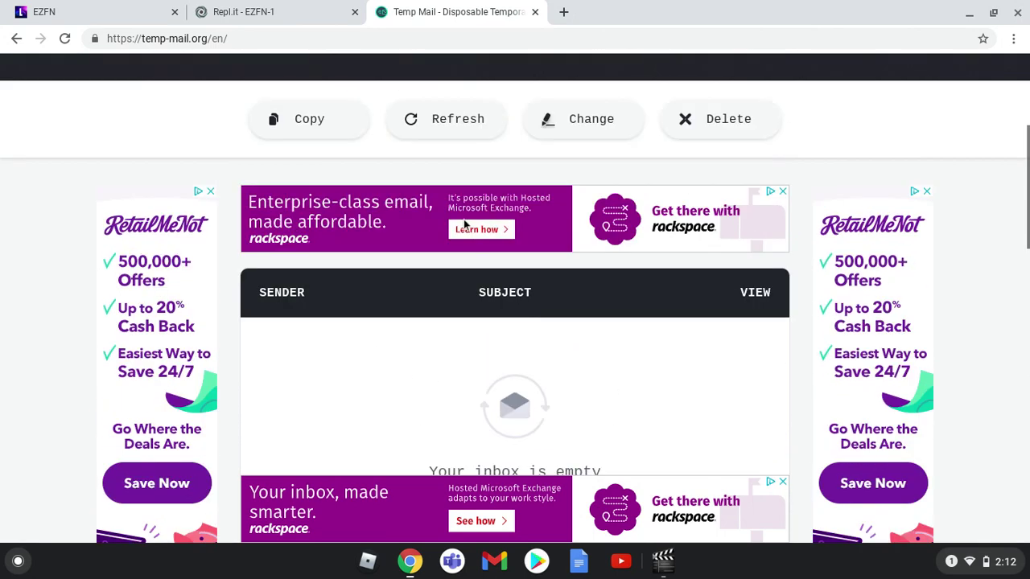
pyautogui.scroll(2, 464, 224)
pyautogui.scroll(-1, 464, 221)
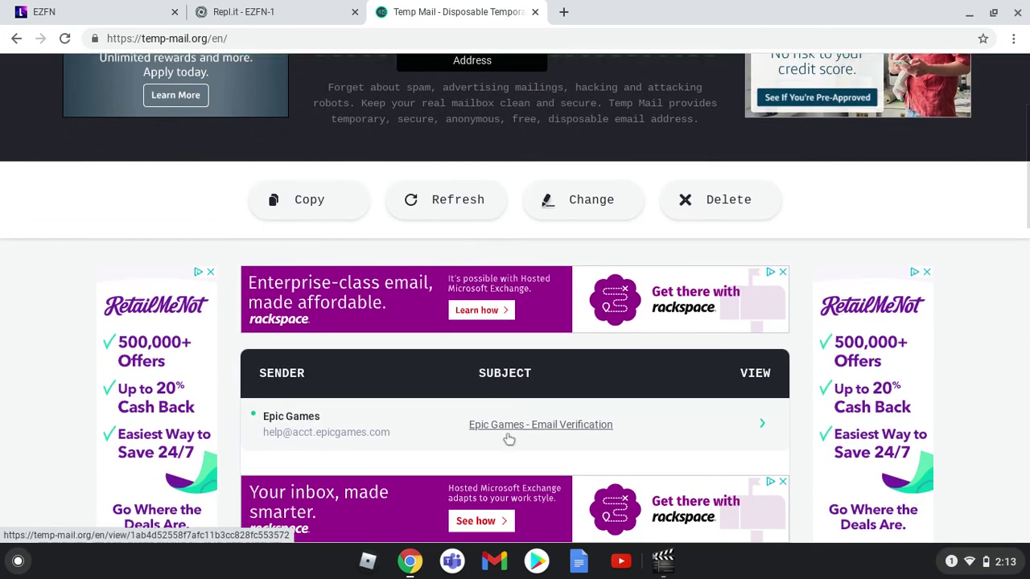
pyautogui.scroll(-1, 476, 393)
pyautogui.click(576, 394)
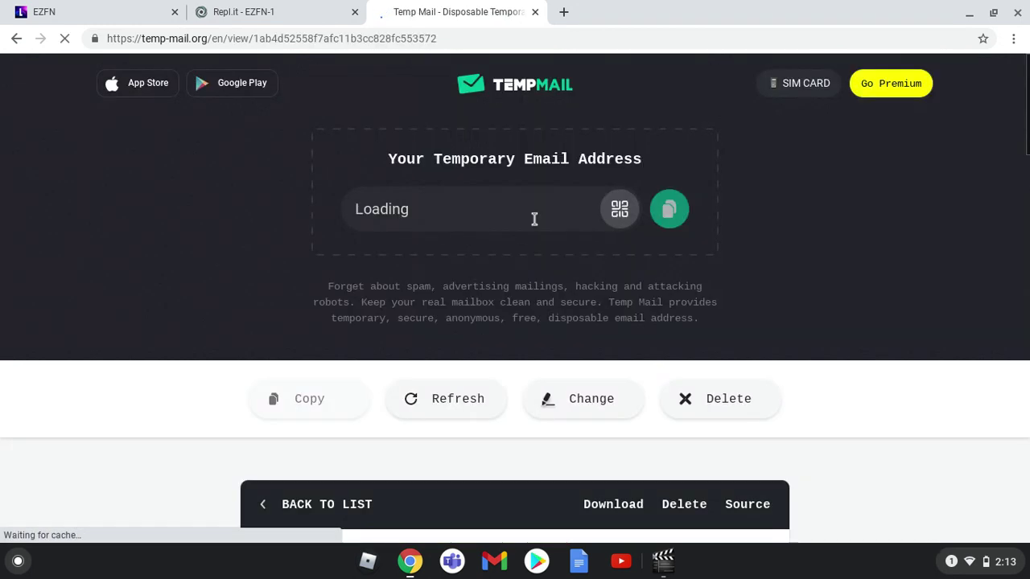
# - Copy the verification code from the Epic Games e-mail
pyautogui.scroll(-7, 533, 219)
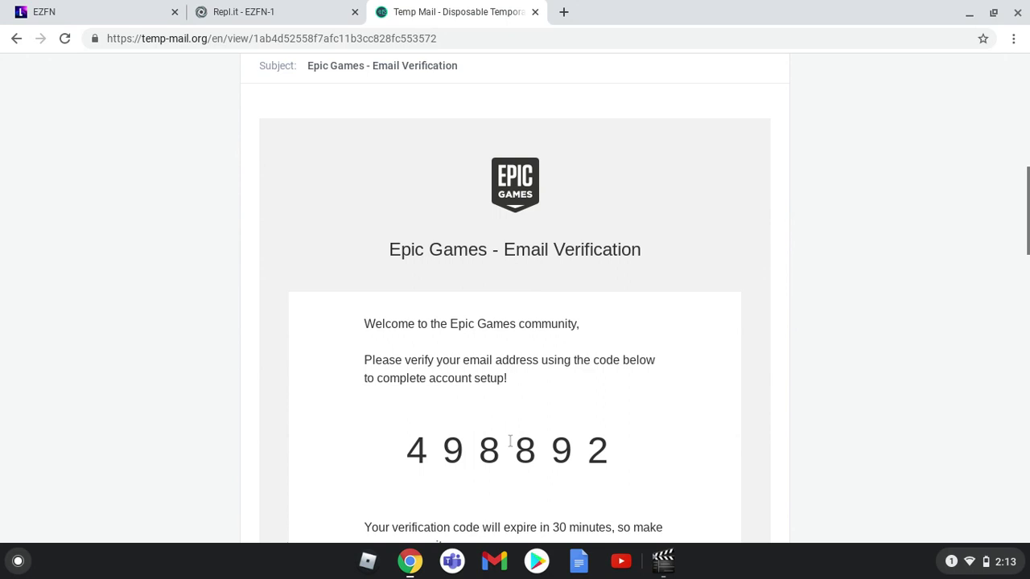
pyautogui.doubleClick(510, 444)
pyautogui.rightClick(510, 449)
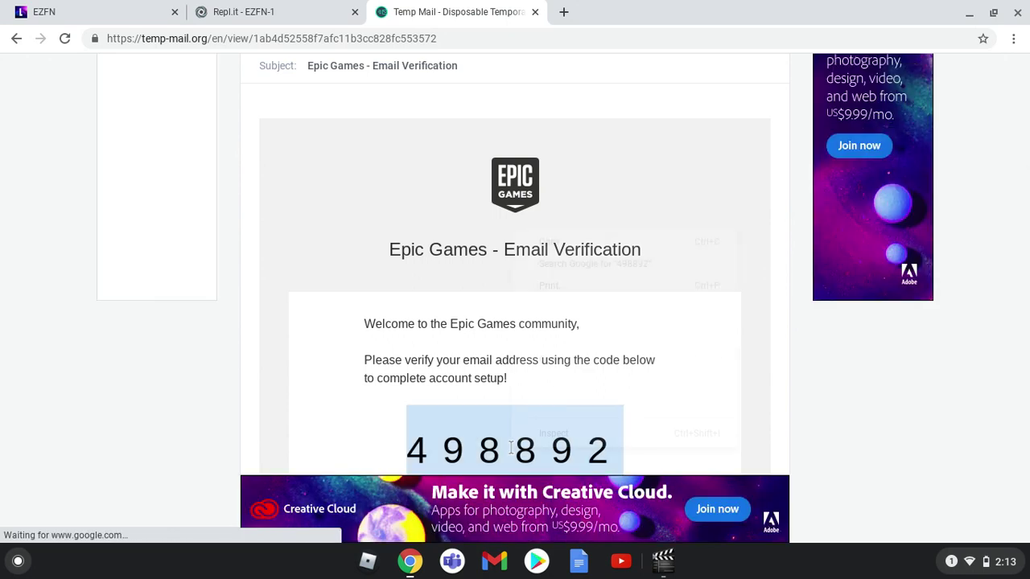
pyautogui.click(542, 361)
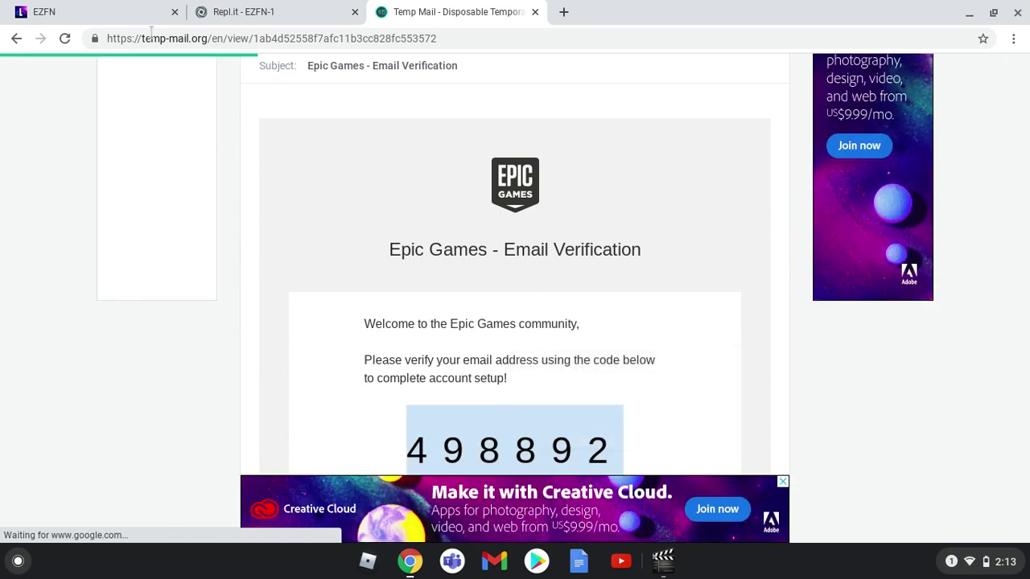
# - Paste the verification code into the Epic Games window, verify the e-mail address and link the new account
pyautogui.click(410, 561)
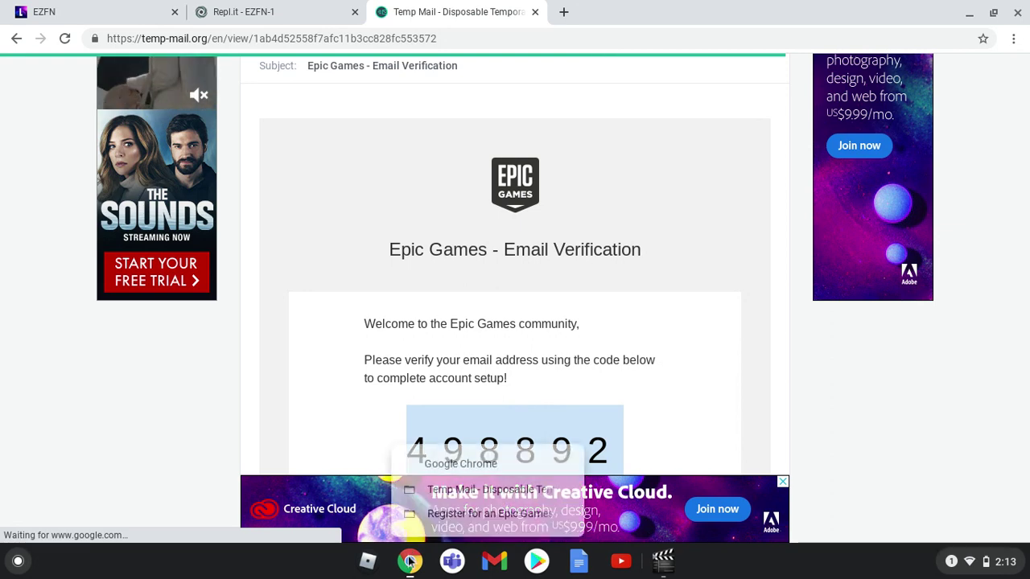
pyautogui.click(471, 513)
pyautogui.rightClick(437, 303)
pyautogui.click(456, 166)
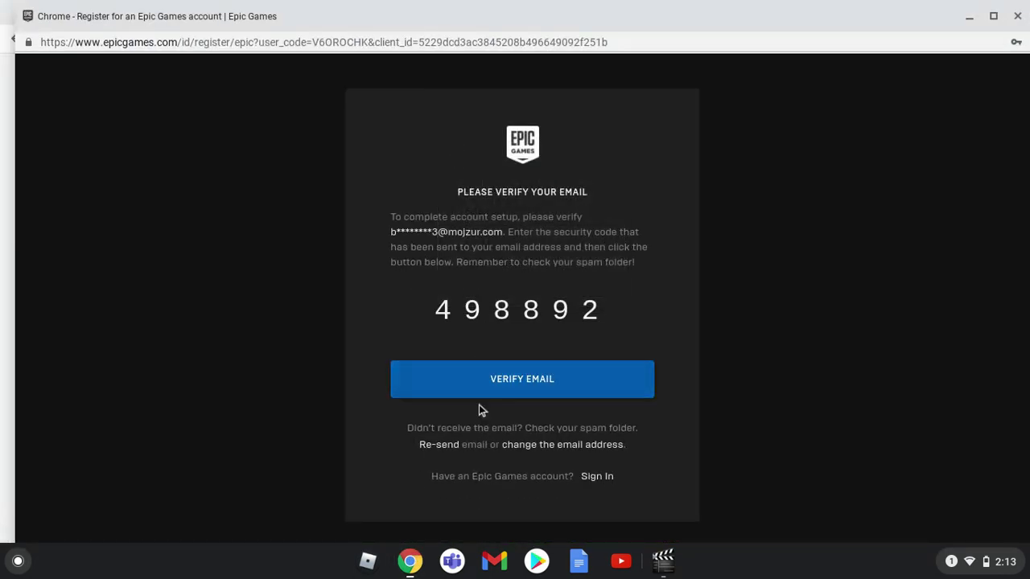
pyautogui.click(478, 392)
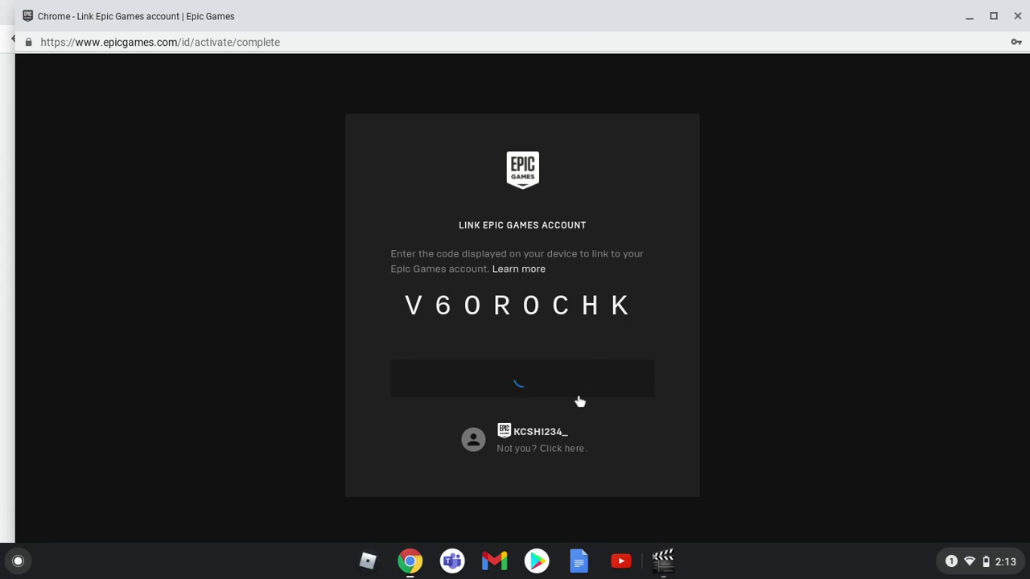
# - Return to the EZFN lobby bot page in the main browser window
pyautogui.hotkey('alt', 'Tab')
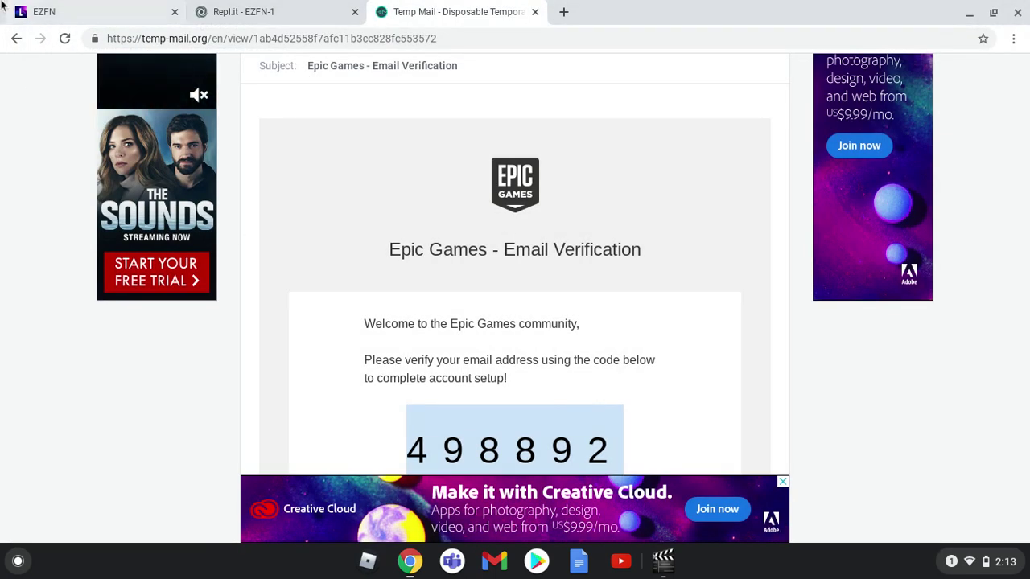
pyautogui.click(24, 8)
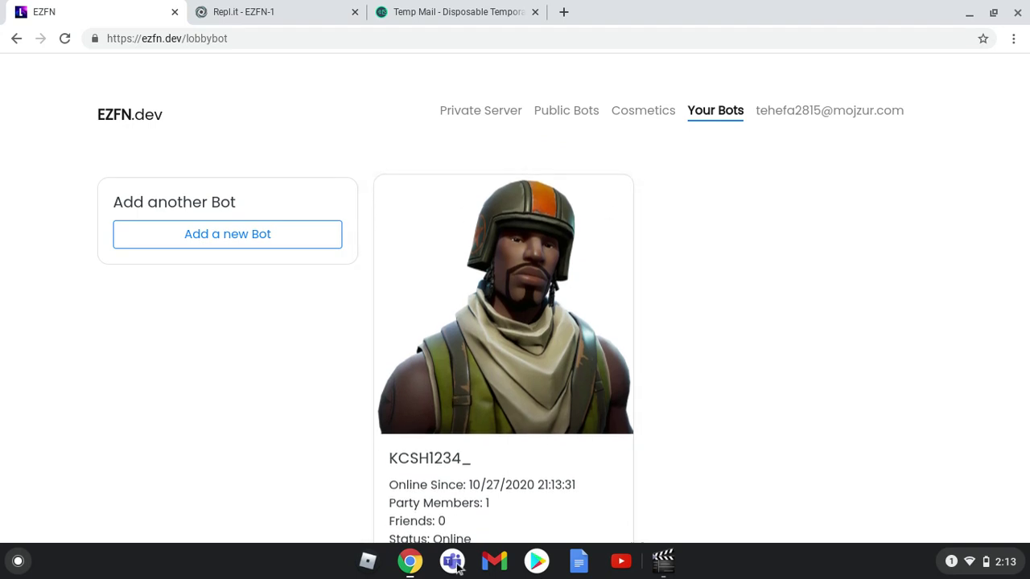
# - Look through EZFN's account and Discord connection settings, then the Cosmetics and Public Bots pages
pyautogui.click(828, 113)
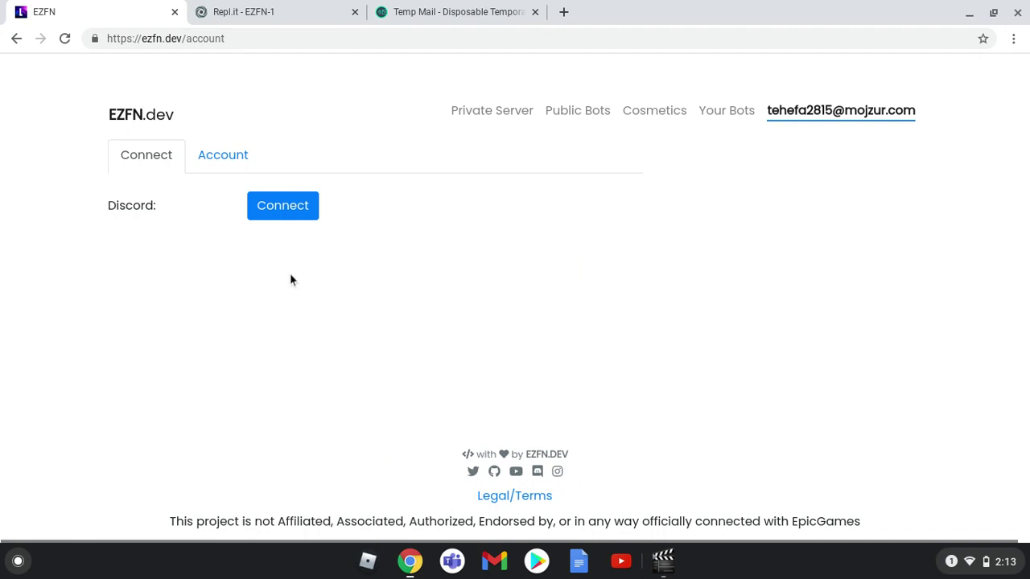
pyautogui.click(216, 161)
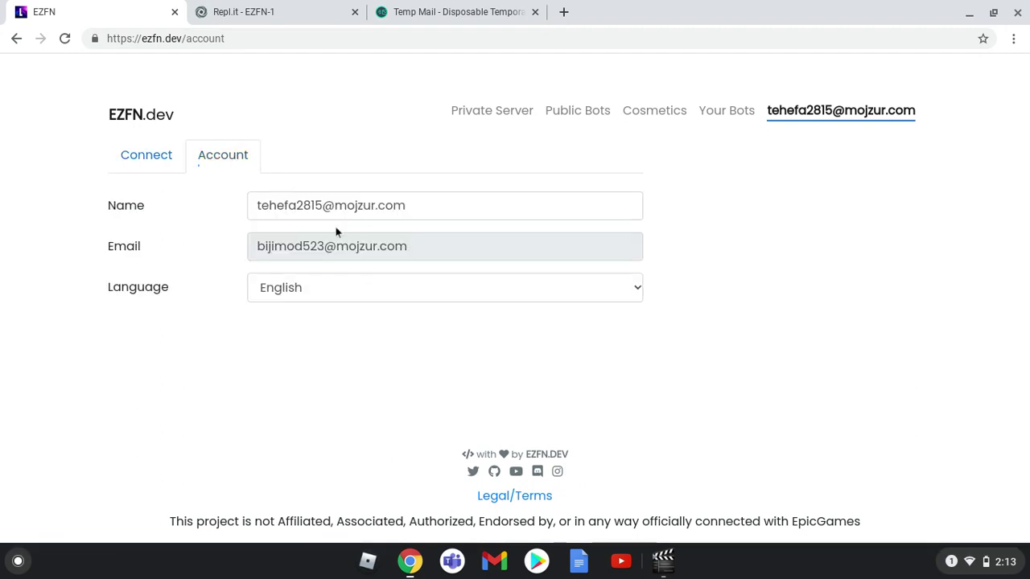
pyautogui.click(405, 205)
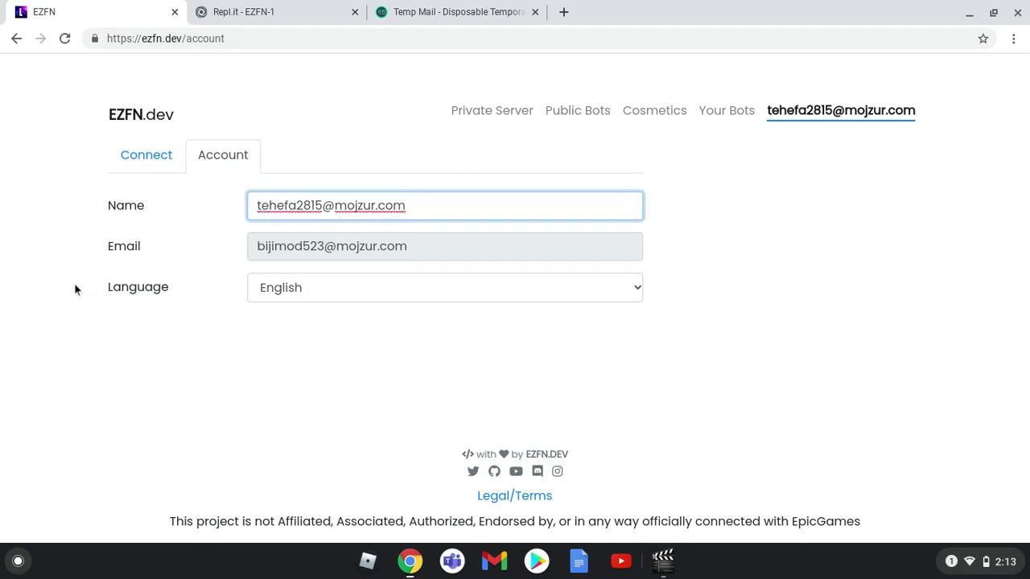
pyautogui.click(166, 153)
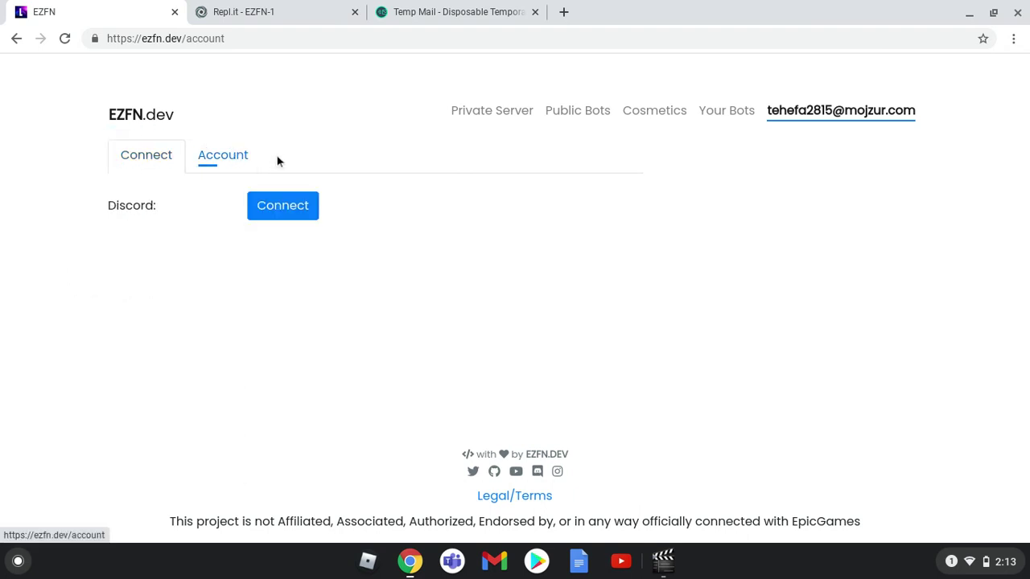
pyautogui.click(641, 117)
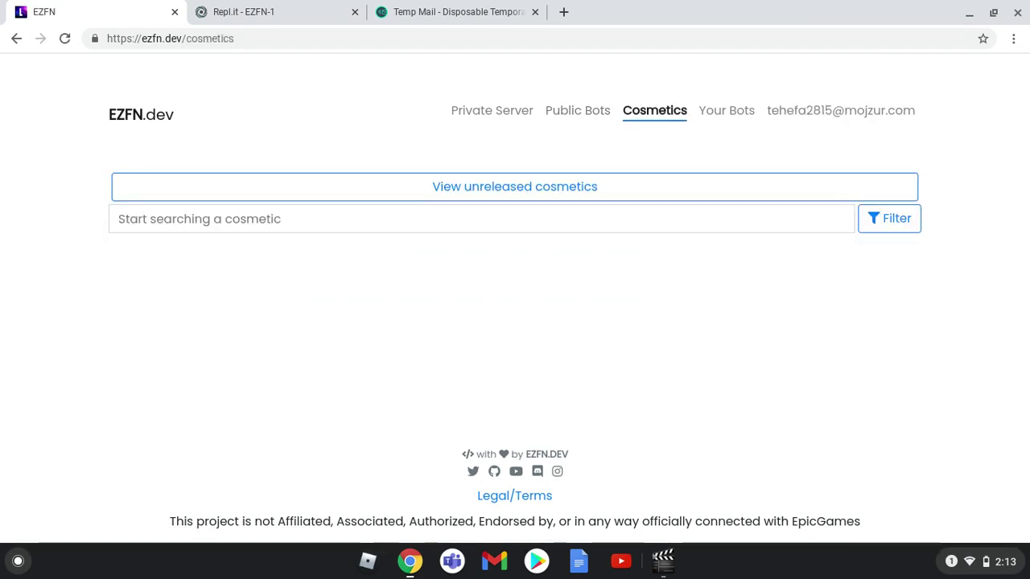
pyautogui.click(605, 117)
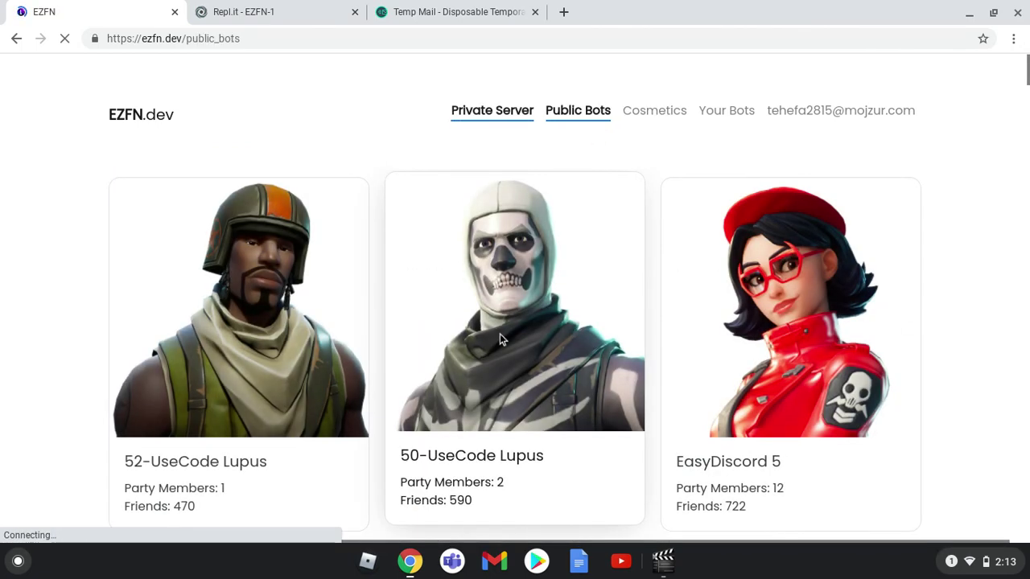
# - Open the new bot from Your Bots and show its settings
pyautogui.click(702, 111)
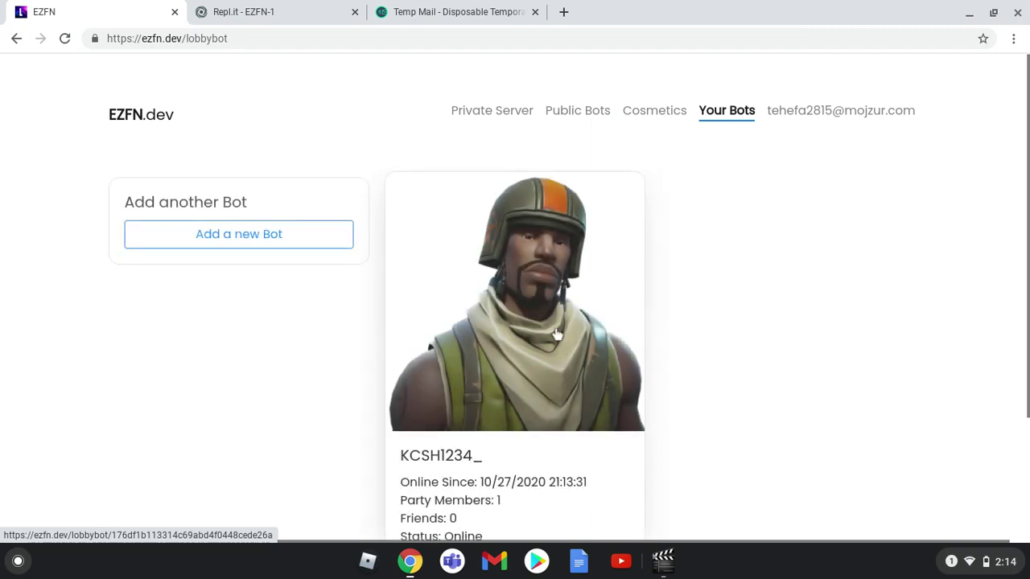
pyautogui.click(559, 348)
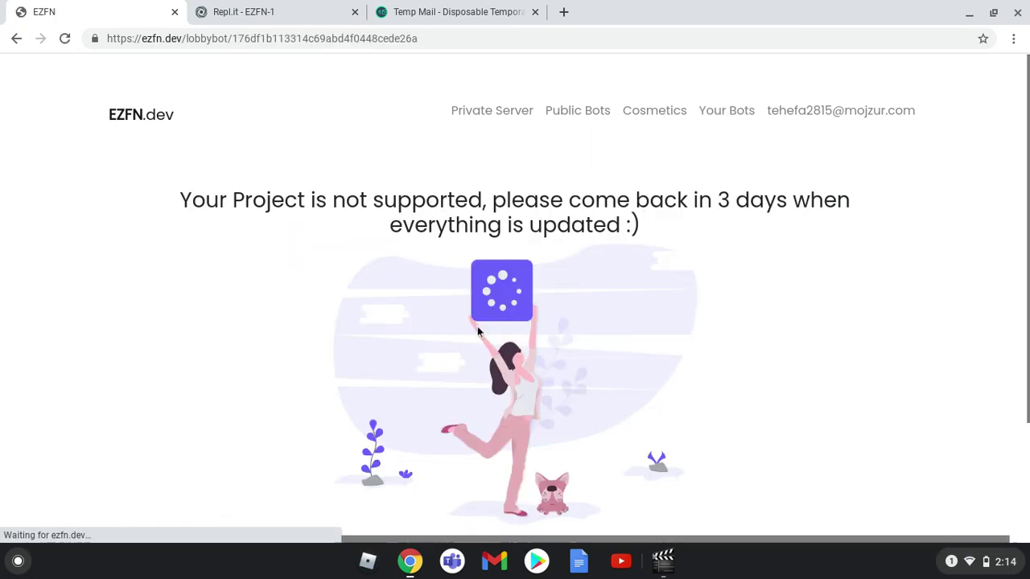
pyautogui.click(587, 117)
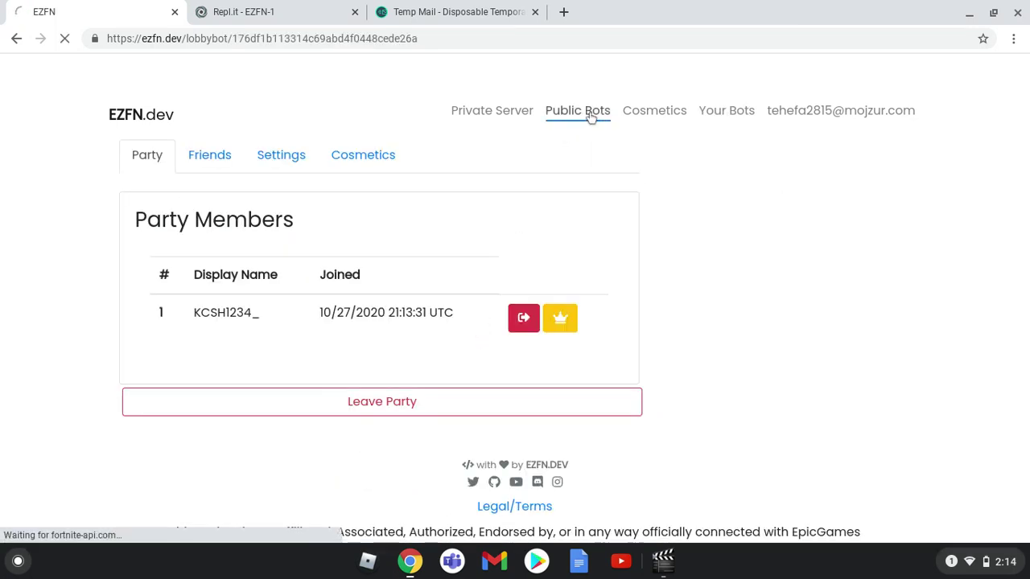
pyautogui.click(704, 116)
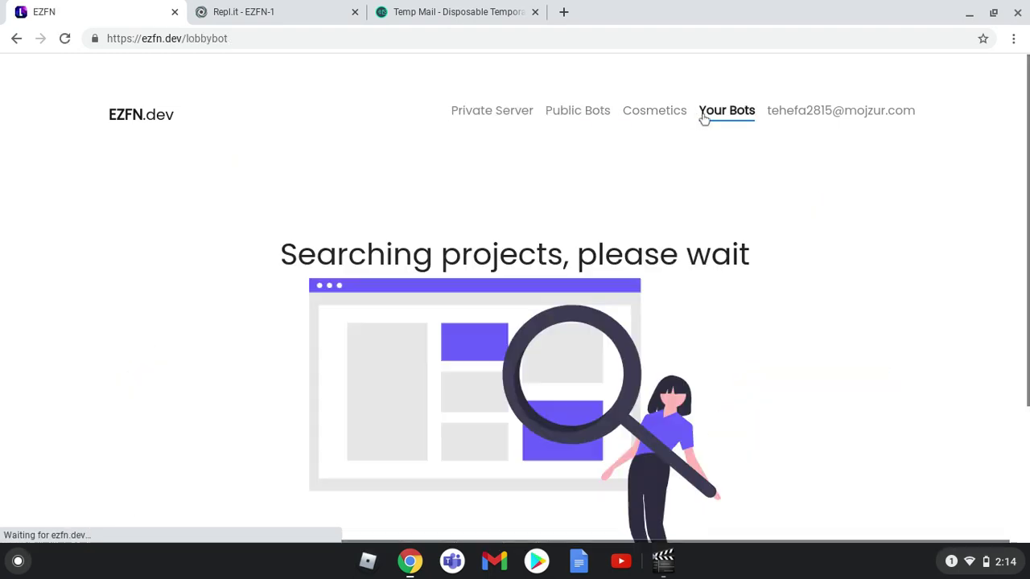
pyautogui.click(467, 369)
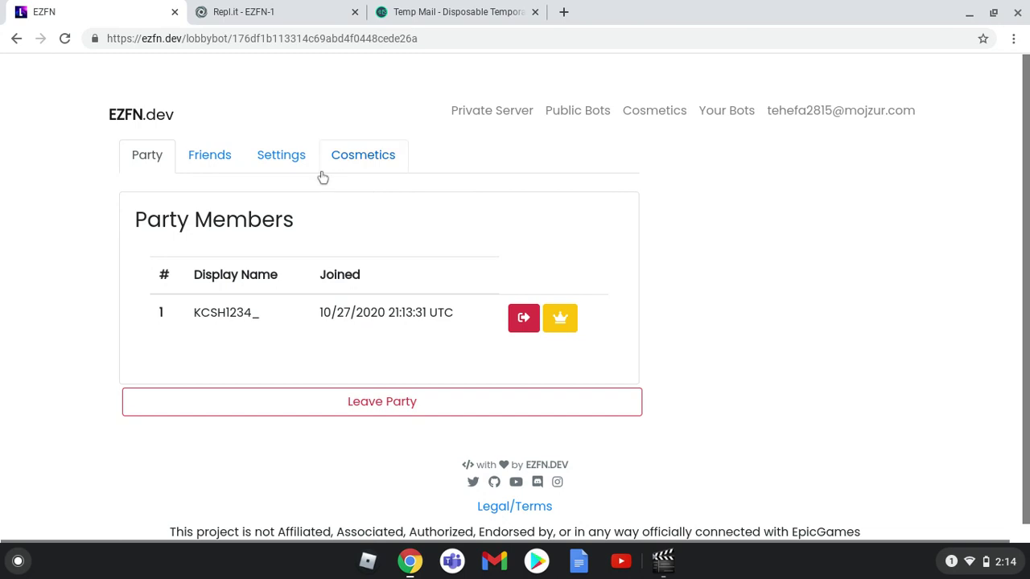
pyautogui.click(284, 167)
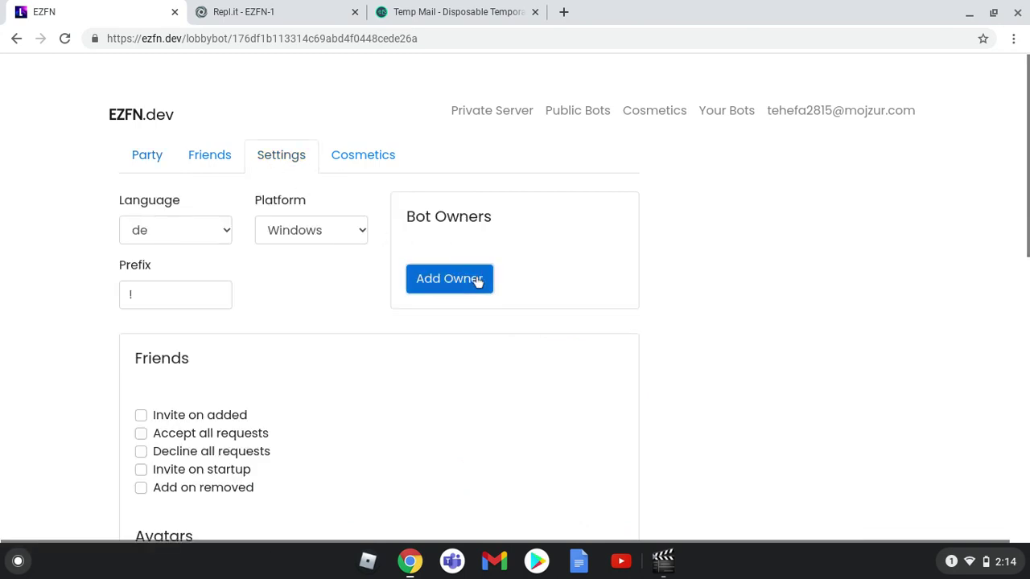
# - Look through the bot's friends, avatar and party settings, and close the Temp Mail page
pyautogui.scroll(-5, 451, 304)
pyautogui.scroll(-3, 315, 494)
pyautogui.scroll(4, 187, 60)
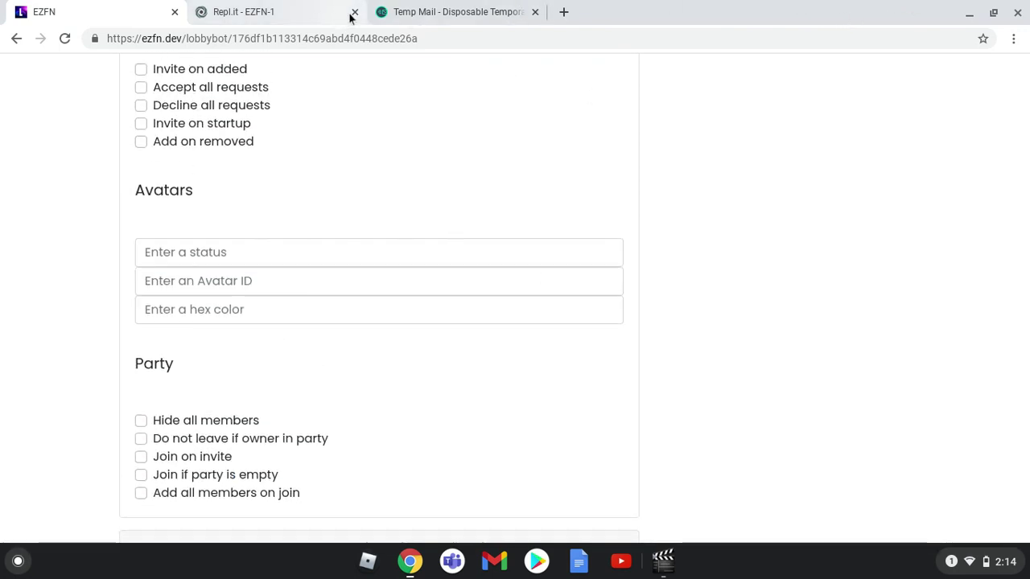
pyautogui.click(535, 12)
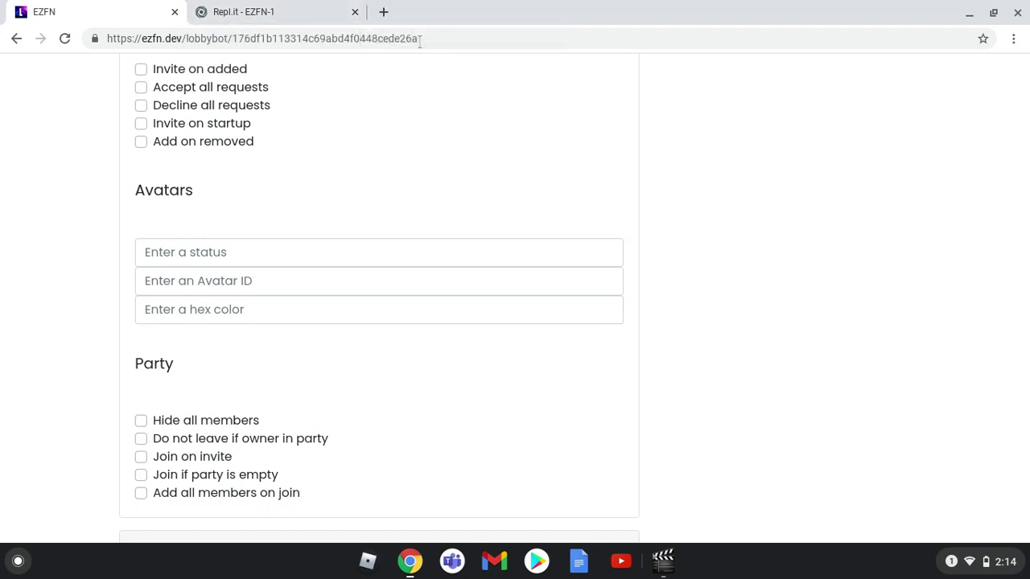
pyautogui.scroll(5, 308, 134)
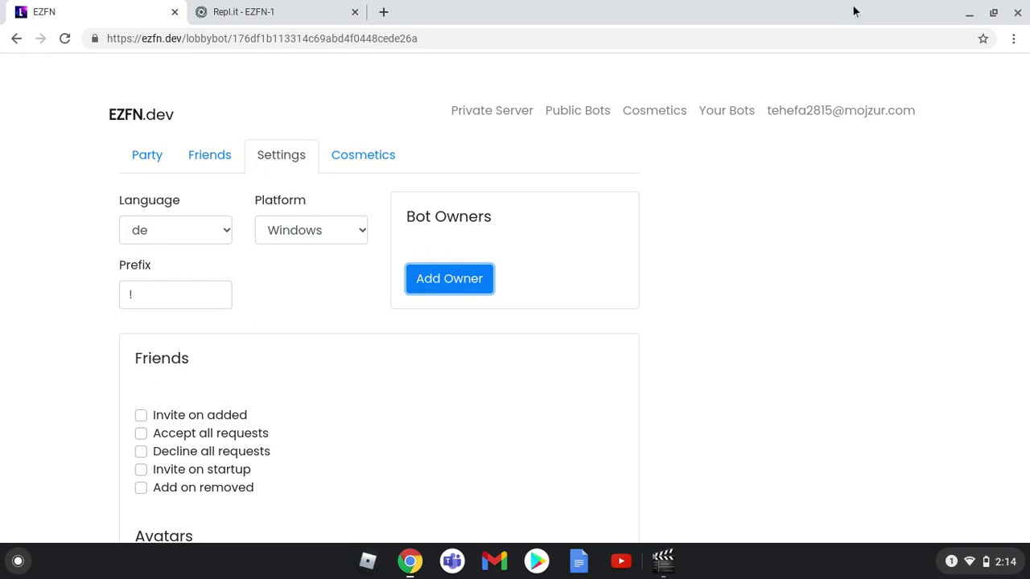
# - Open the EZFN account page, and minimize the browser window to stop the screen recording
pyautogui.click(840, 105)
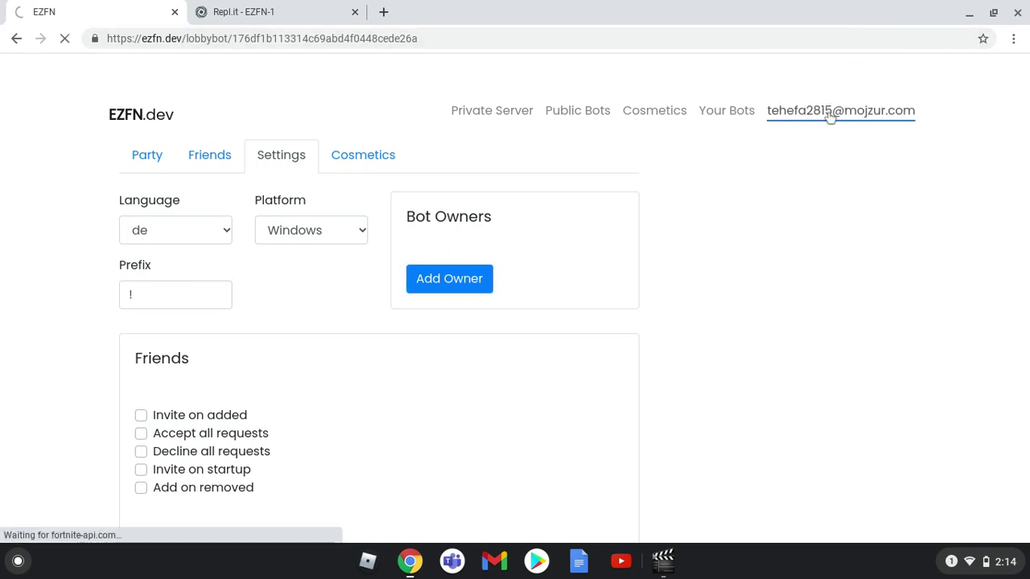
pyautogui.click(967, 14)
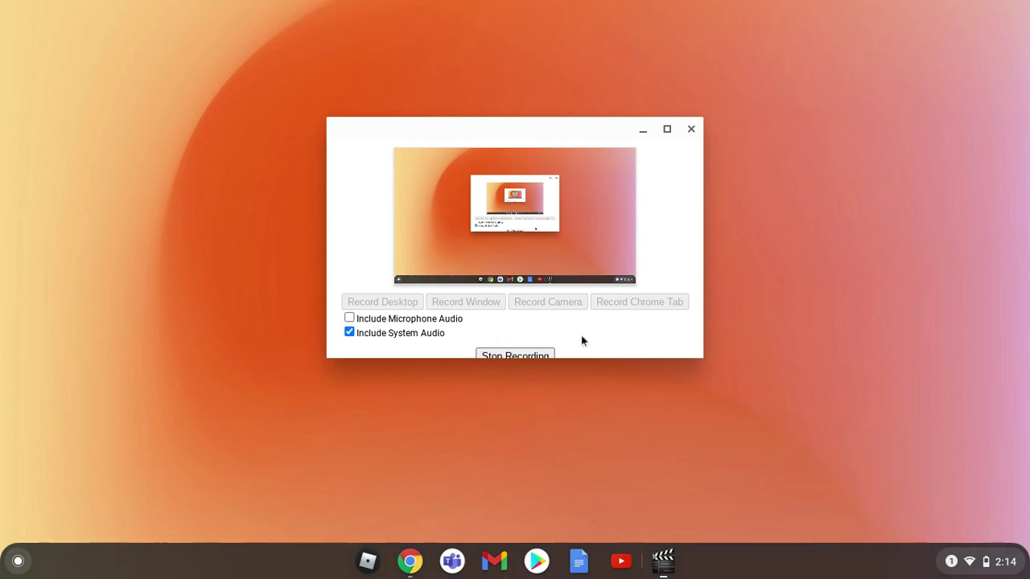
pyautogui.moveTo(493, 357); pyautogui.dragTo(494, 354)
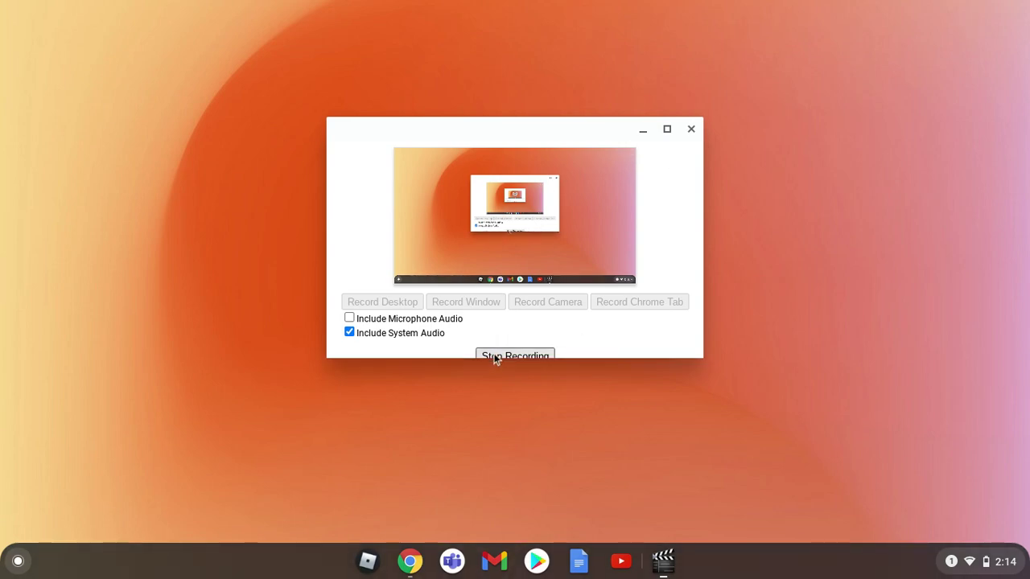